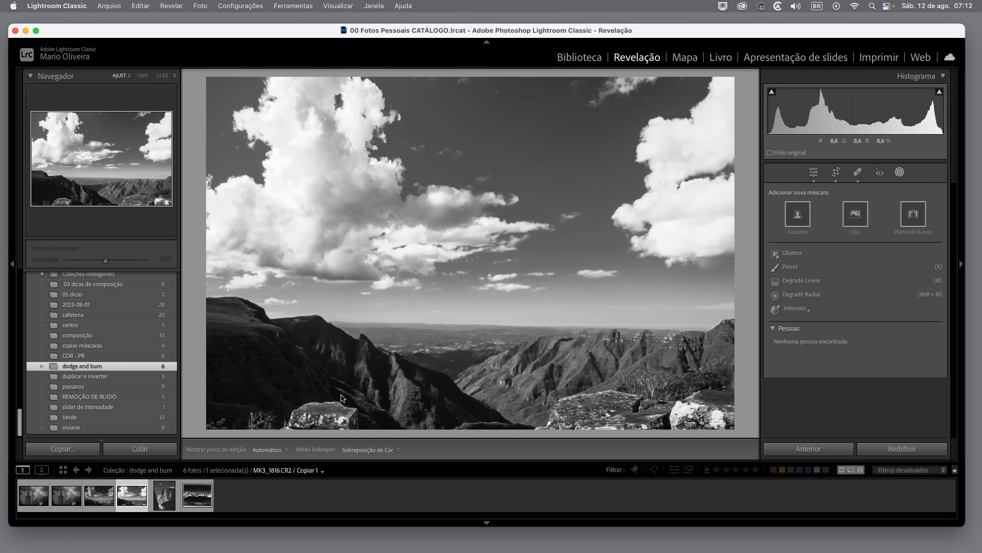
Create a linear gradient mask over the foreground, fading from the photo's bottom edge up to the lower part of the valley
left_click(815, 286)
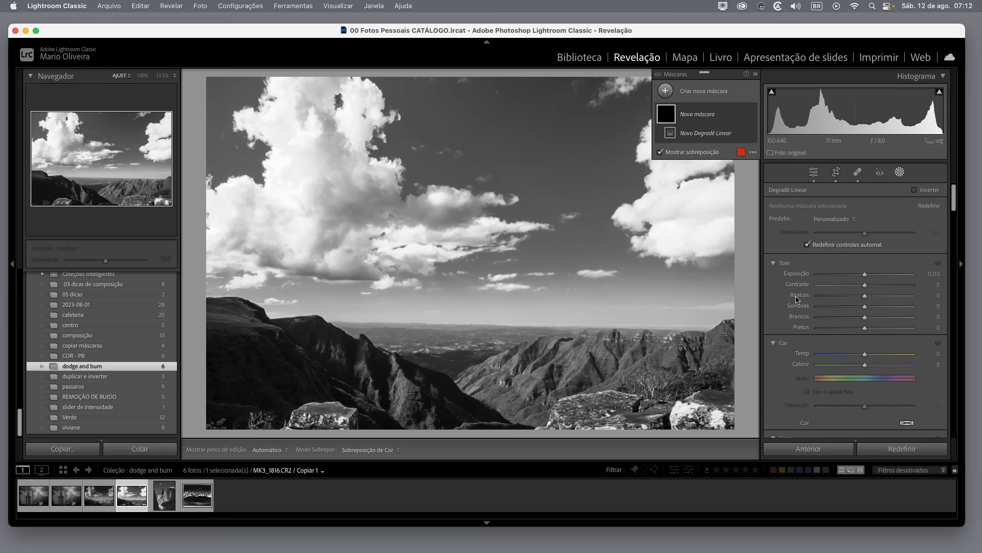
left_click_drag(497, 430, 497, 342)
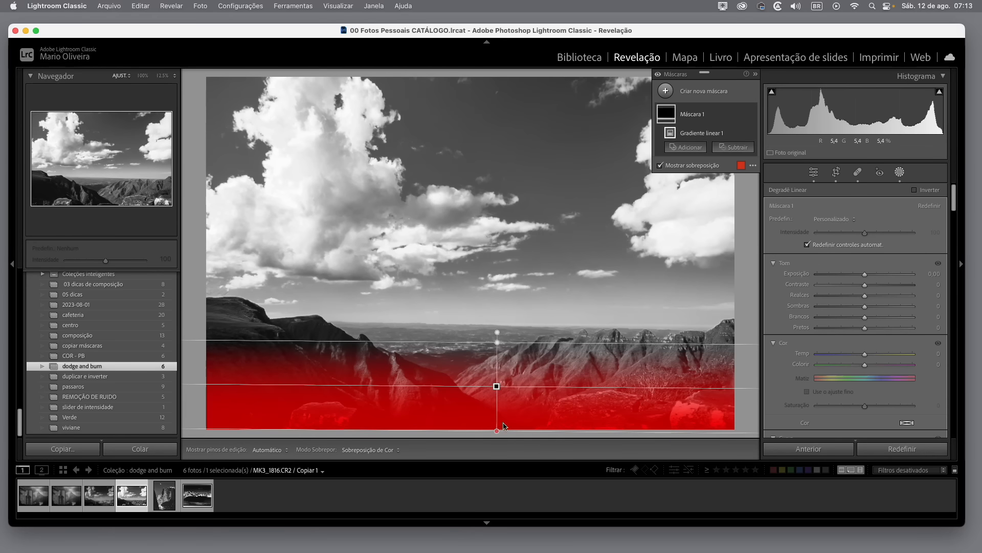
left_click_drag(500, 344, 497, 176)
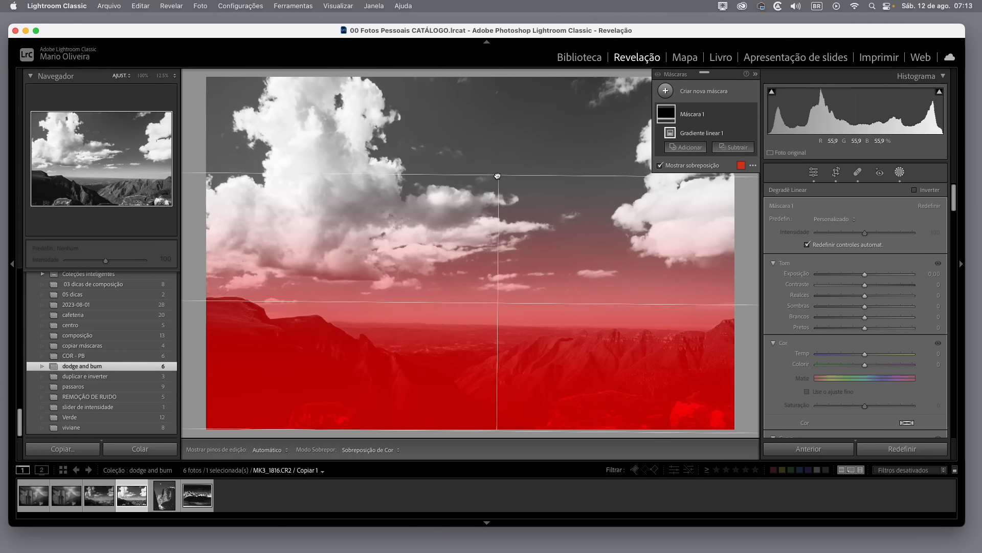
left_click_drag(497, 176, 499, 353)
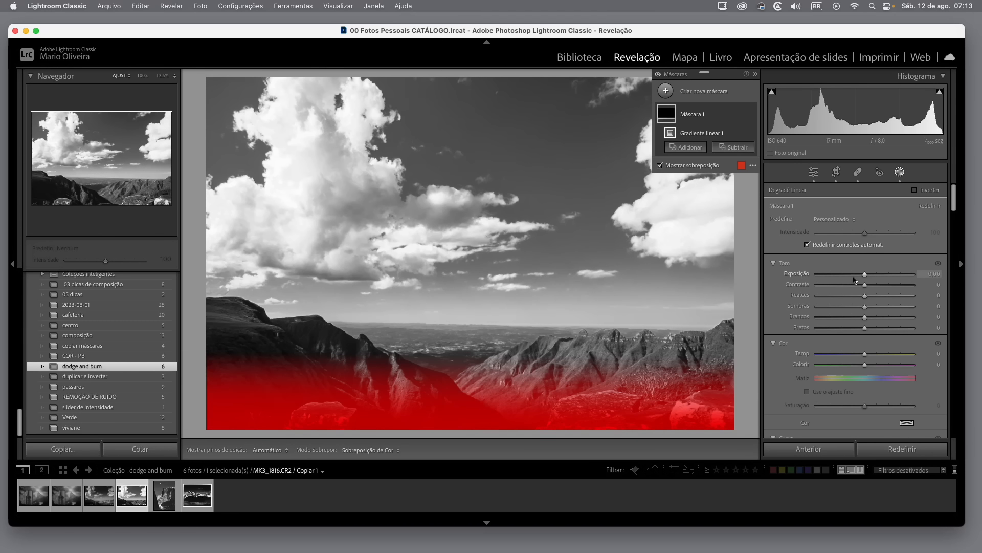
Darken the foreground gradient with exposure -1.56, highlights -47 and whites -33
key("o")
left_click_drag(865, 275, 852, 279)
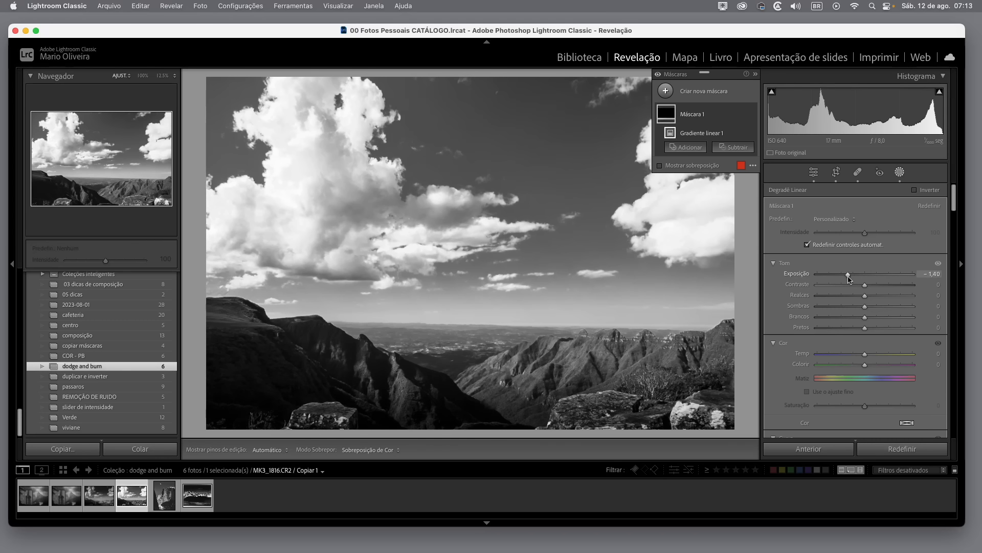
left_click_drag(846, 278, 846, 279)
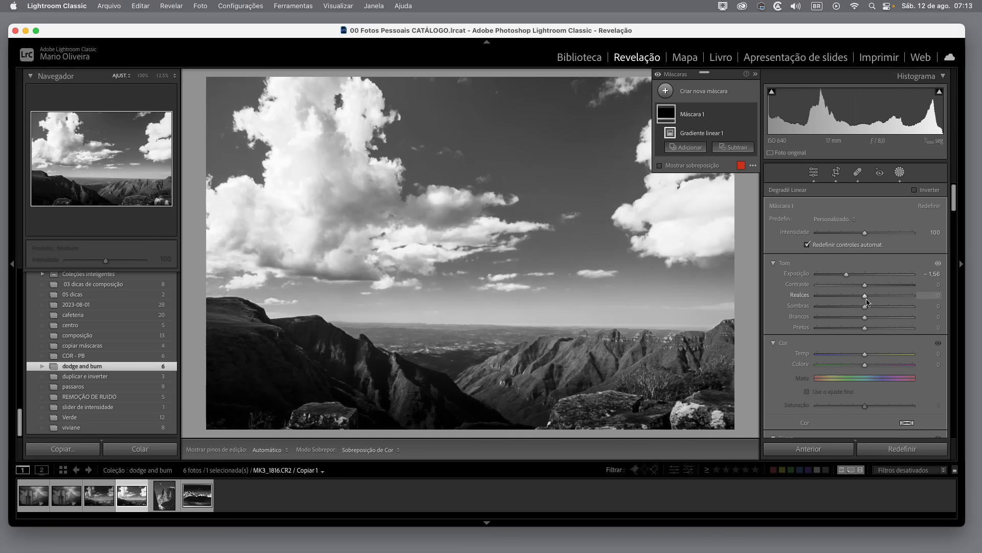
left_click_drag(867, 300, 851, 321)
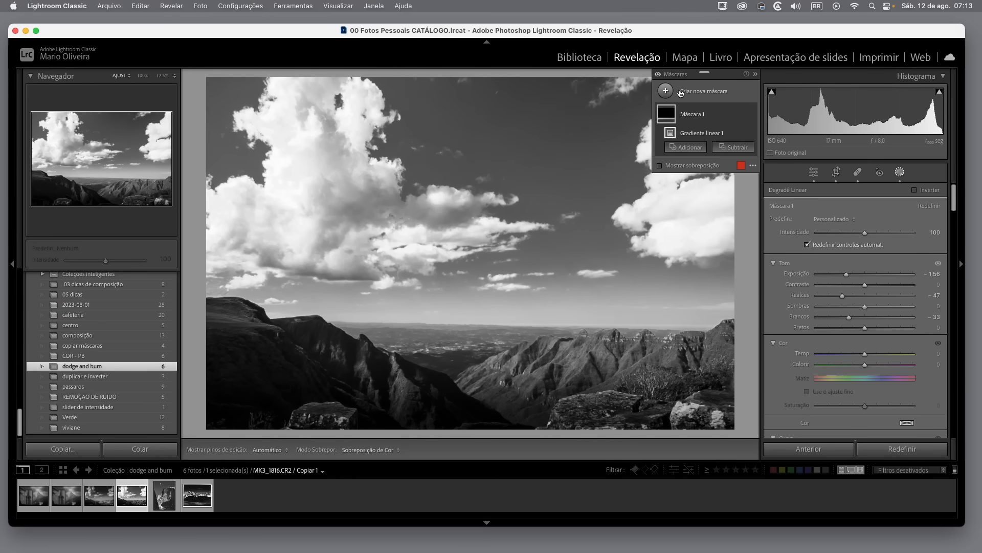
Create a sky selection mask and set its exposure to -0.63, contrast to 31, highlights to -18 and shadows to -16
left_click(666, 91)
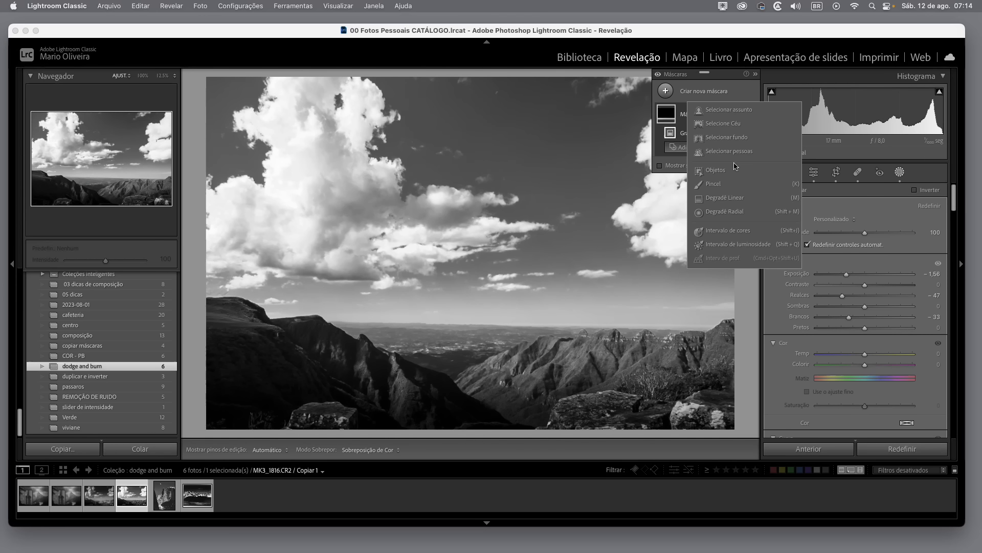
left_click(737, 125)
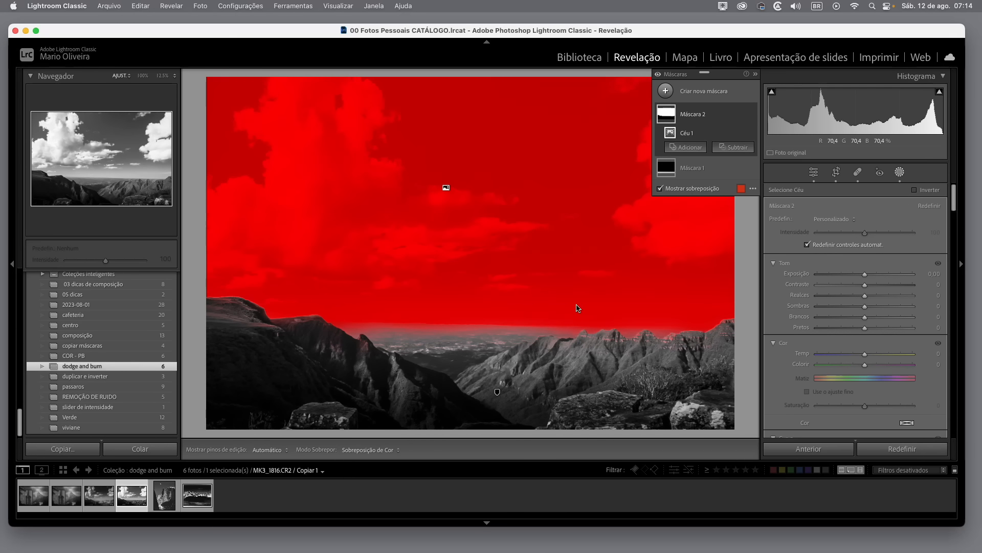
left_click_drag(865, 279, 859, 278)
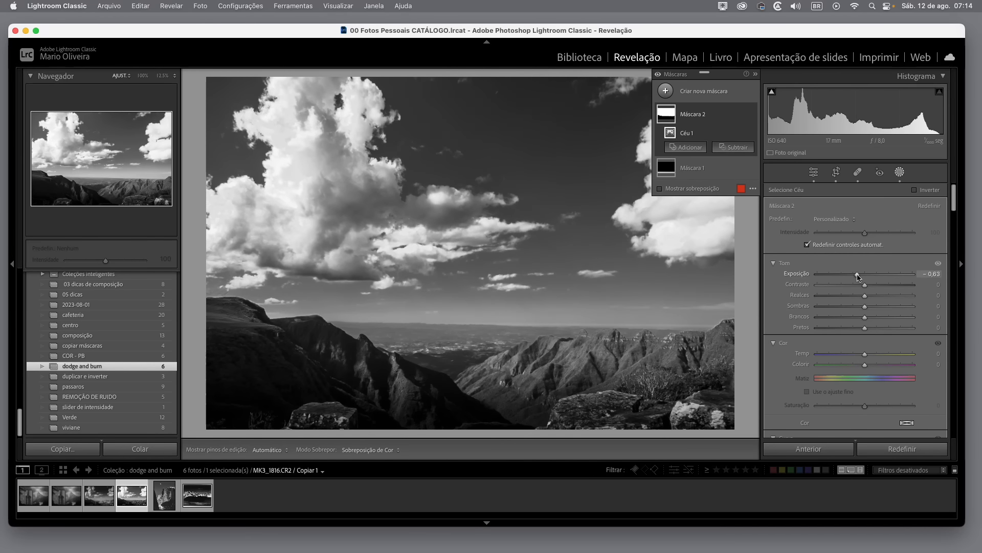
left_click(883, 287)
left_click_drag(883, 287, 880, 289)
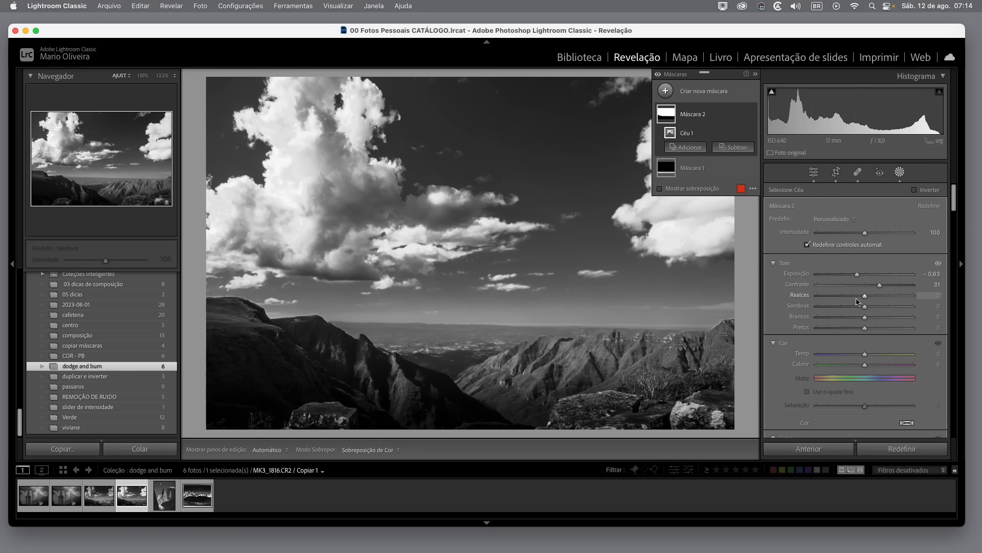
left_click_drag(862, 299, 856, 299)
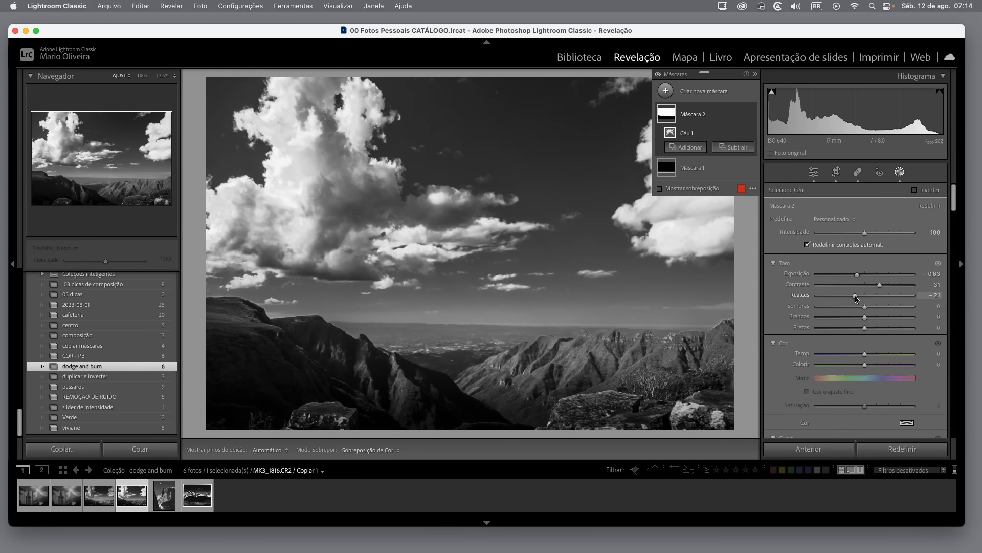
left_click_drag(863, 309, 859, 308)
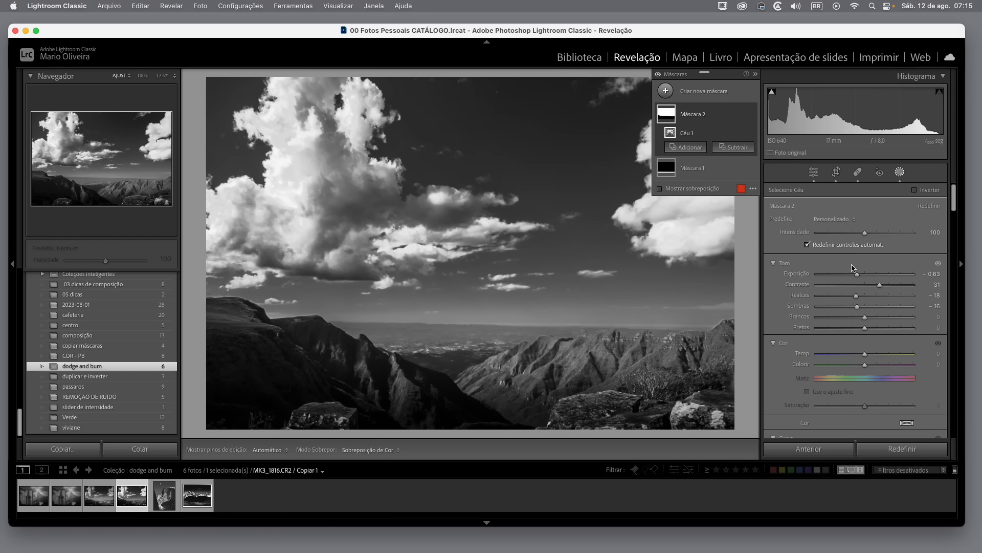
Compare lighter and darker exposures on the sky mask and settle its exposure at -0.60
left_click_drag(858, 277, 863, 278)
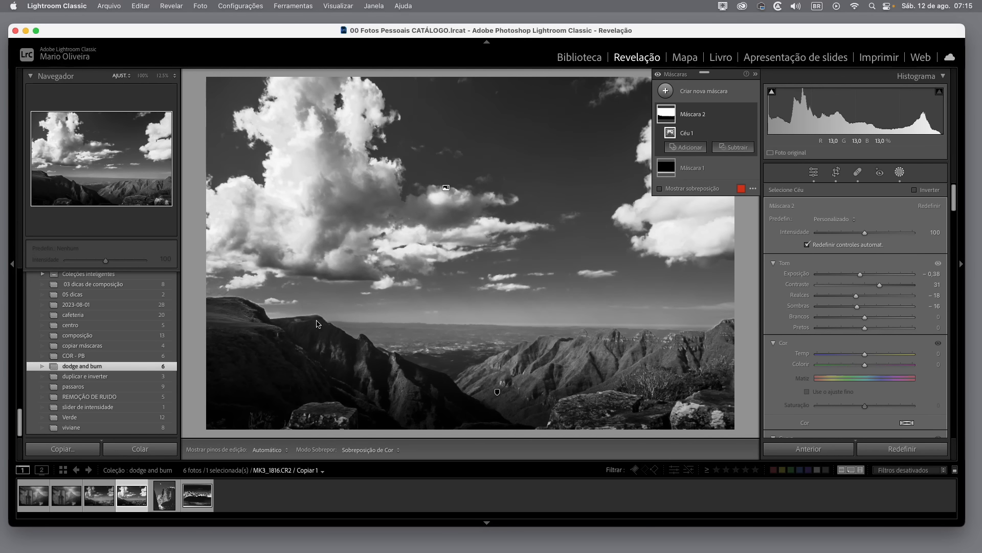
left_click_drag(861, 276, 850, 276)
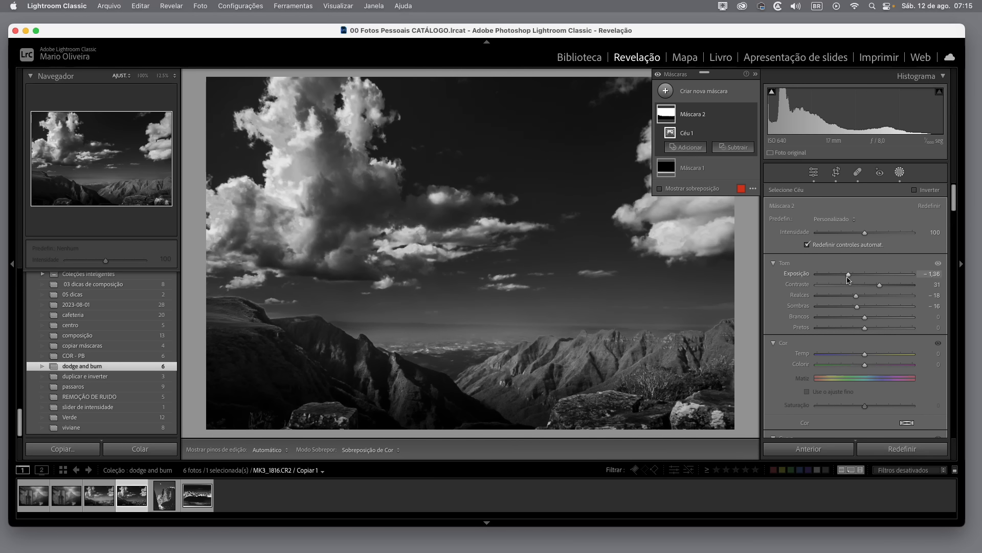
left_click_drag(849, 277, 856, 278)
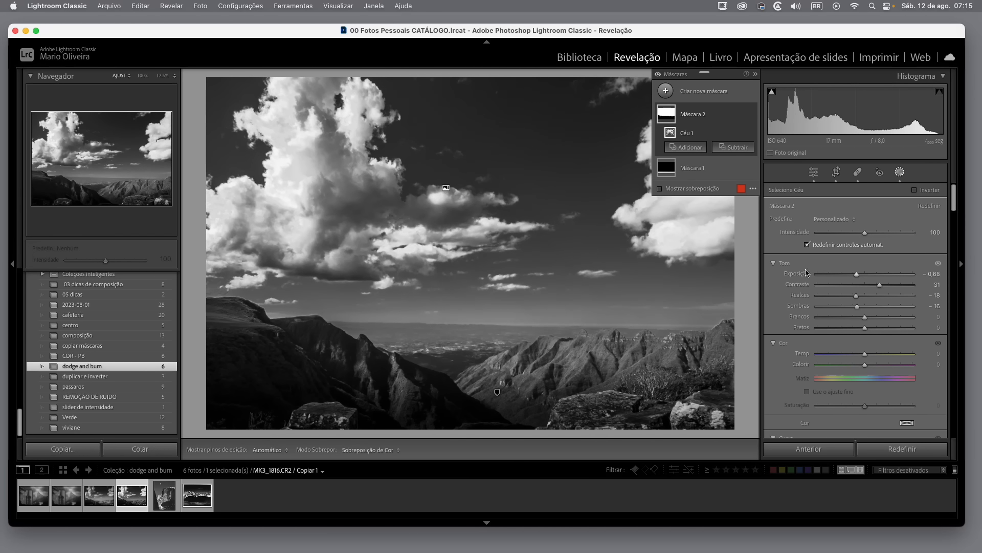
left_click_drag(859, 276, 859, 275)
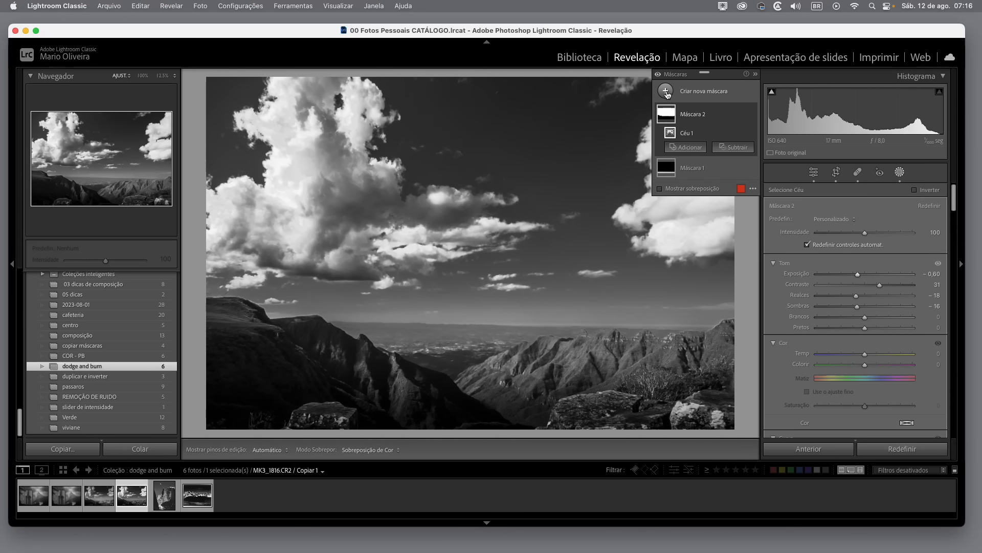
Add a linear gradient mask from the photo's top edge down to the horizon, with exposure -0.64 and blacks -9
left_click(666, 91)
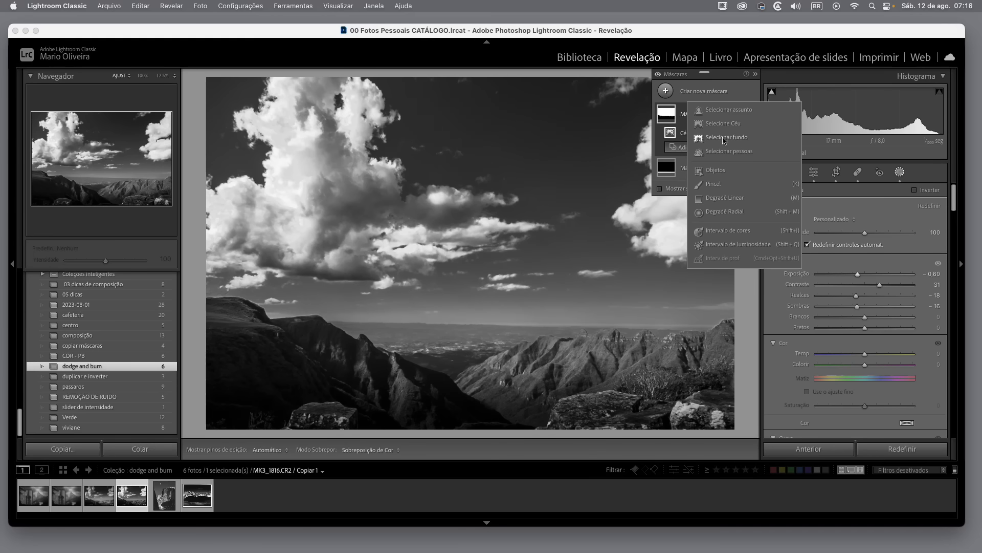
left_click(730, 200)
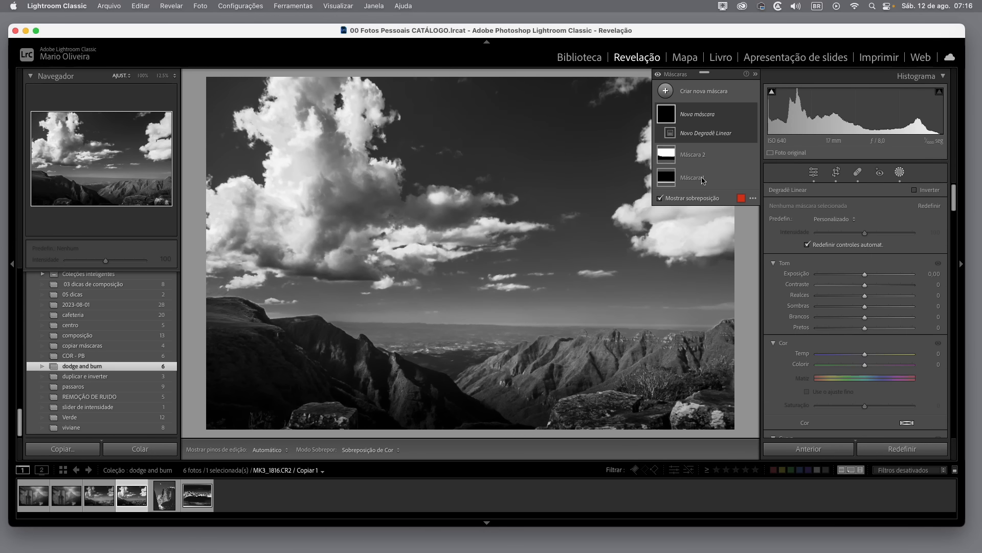
left_click_drag(498, 78, 494, 333)
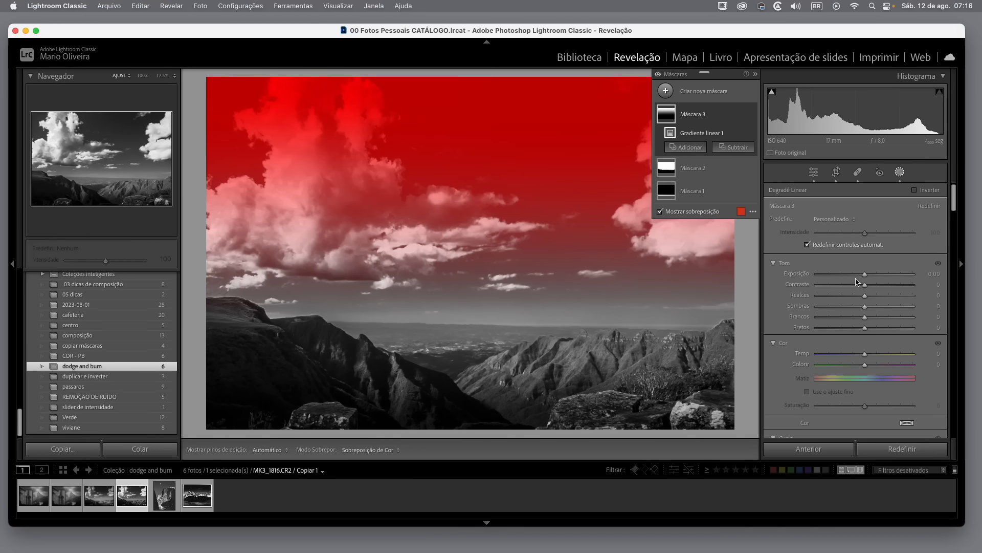
mouse_move(865, 275)
left_mouse_down()
mouse_move(818, 276)
mouse_move(857, 278)
left_mouse_up()
left_click_drag(865, 330, 862, 332)
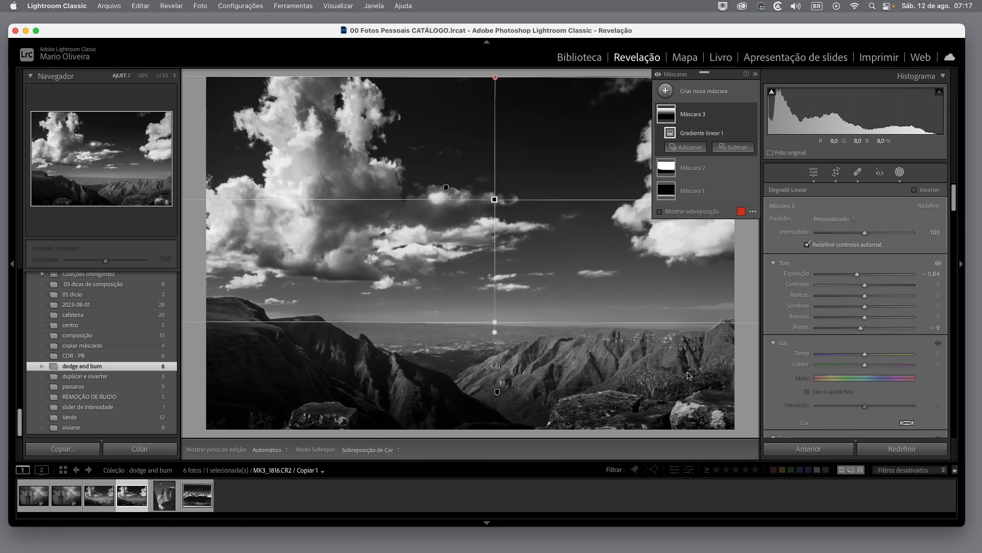
Create an object mask of the foreground rock in the photo's lower-left area by brushing over it with a reduced brush size
left_click(665, 92)
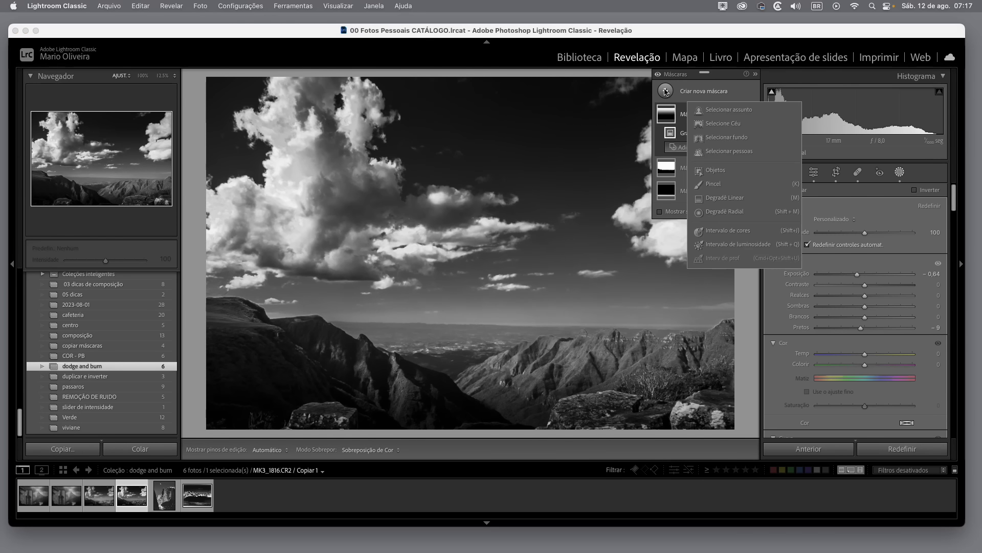
left_click(719, 174)
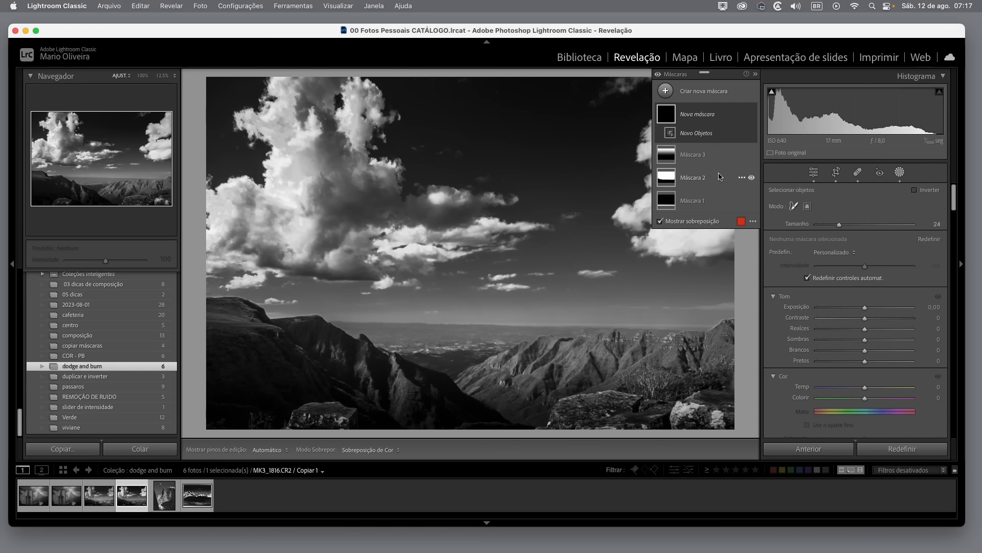
left_click(807, 206)
left_click(795, 206)
scroll(318, 419, "down", 4)
scroll(320, 418, "down", 5)
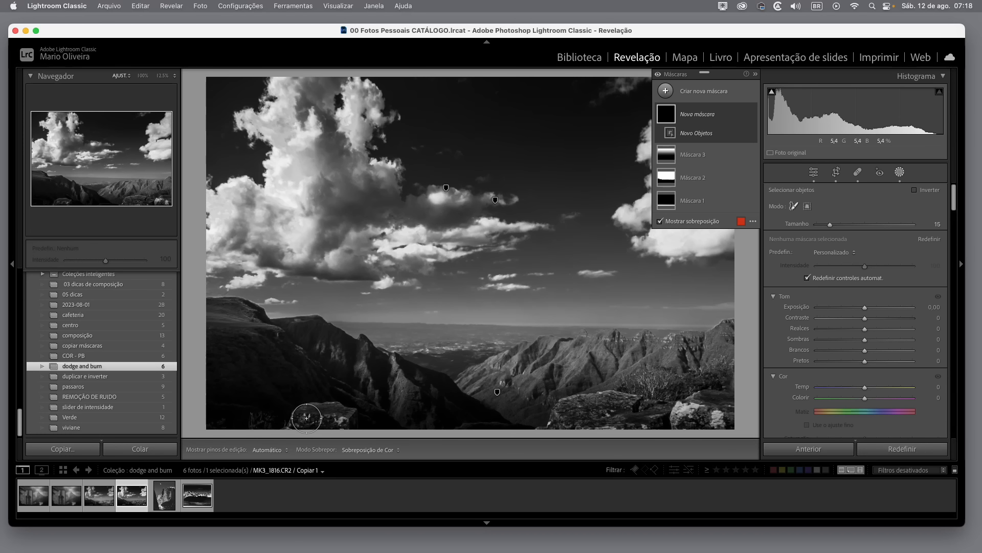
scroll(304, 417, "down", 2)
scroll(304, 420, "down", 1)
left_click(302, 419)
mouse_move(322, 410)
left_mouse_down()
mouse_move(352, 417)
mouse_move(304, 426)
left_mouse_up()
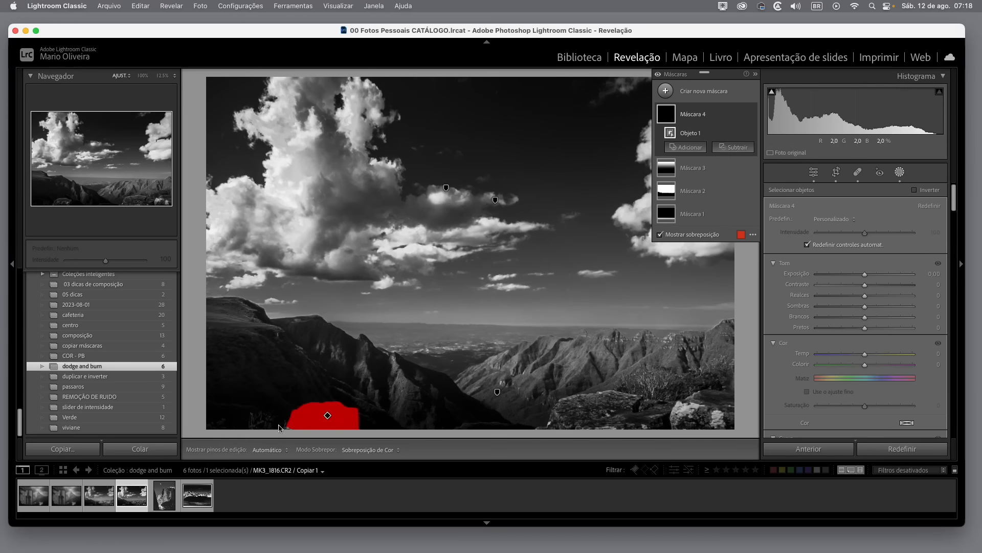
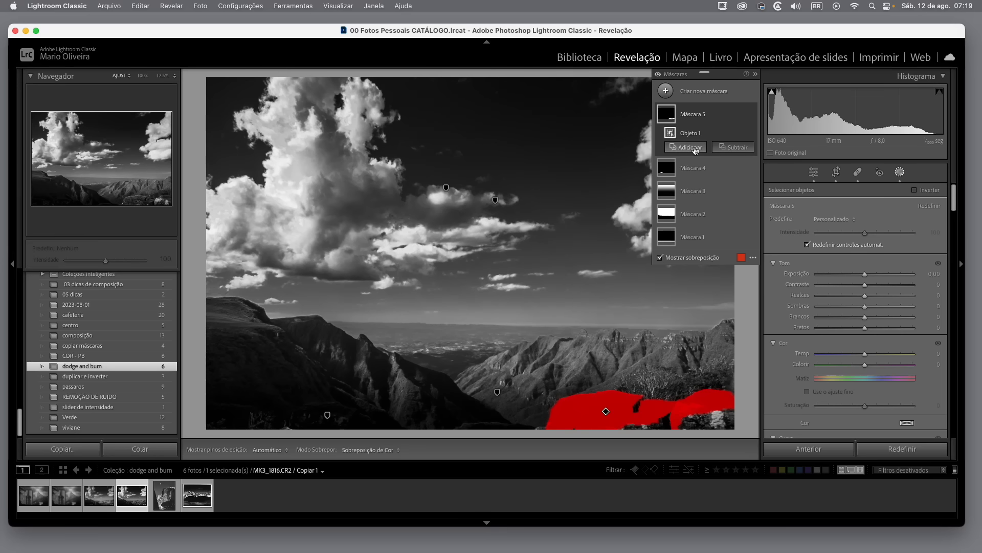
Add a brush with feather 47 to the lower-right rocks' mask and paint in the missed rock areas along the photo's bottom edge
left_click(694, 148)
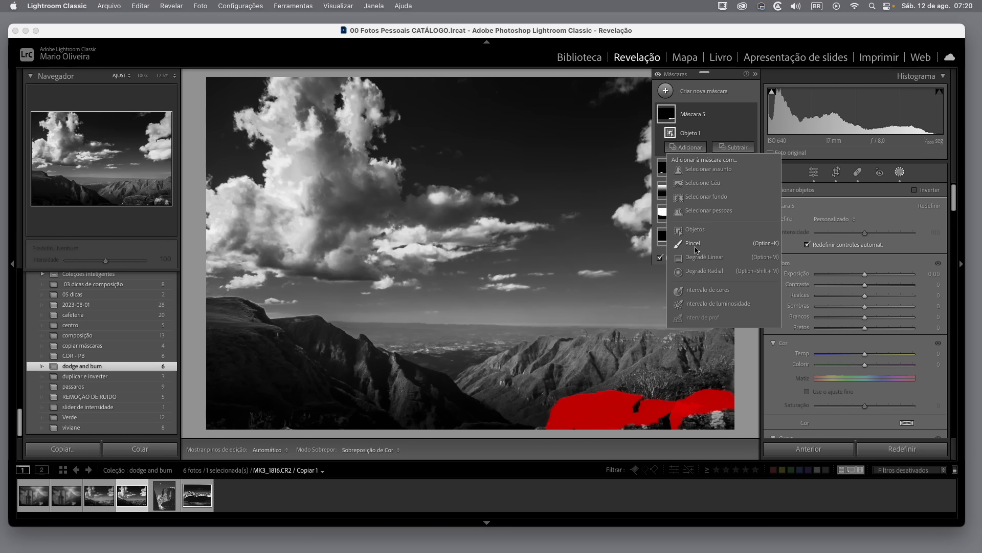
left_click(697, 249)
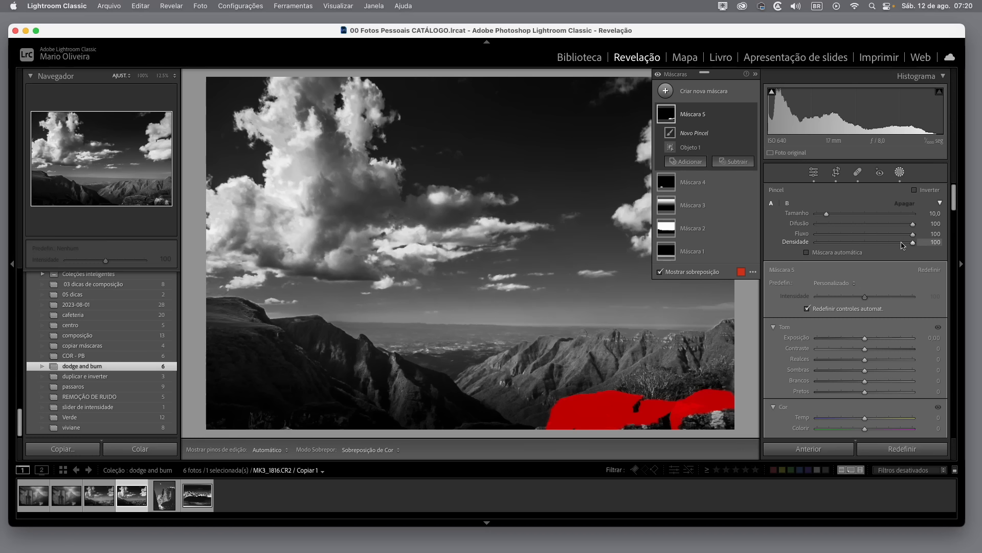
left_click_drag(914, 227, 862, 226)
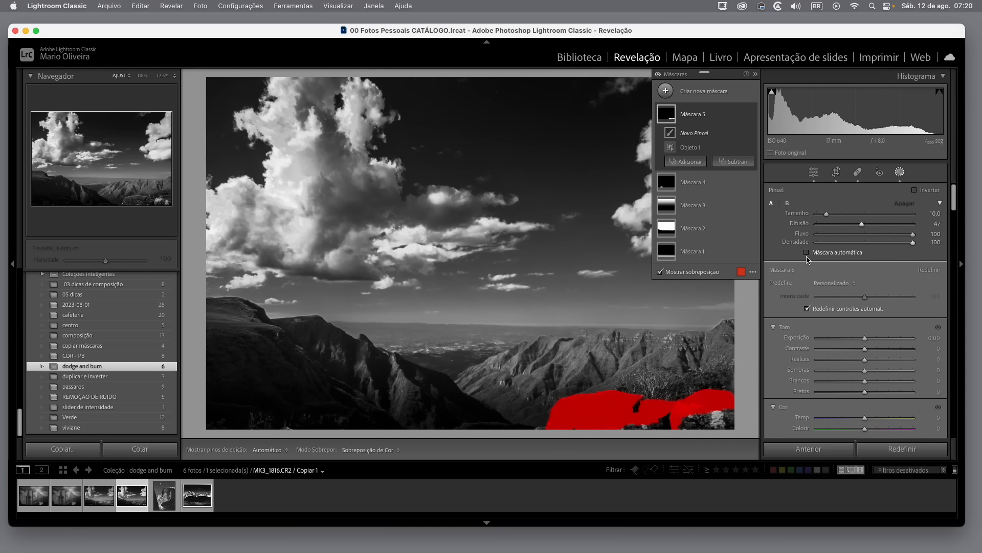
key("h")
mouse_move(731, 414)
left_mouse_down()
mouse_move(716, 417)
mouse_move(737, 415)
mouse_move(732, 422)
mouse_move(623, 425)
left_mouse_up()
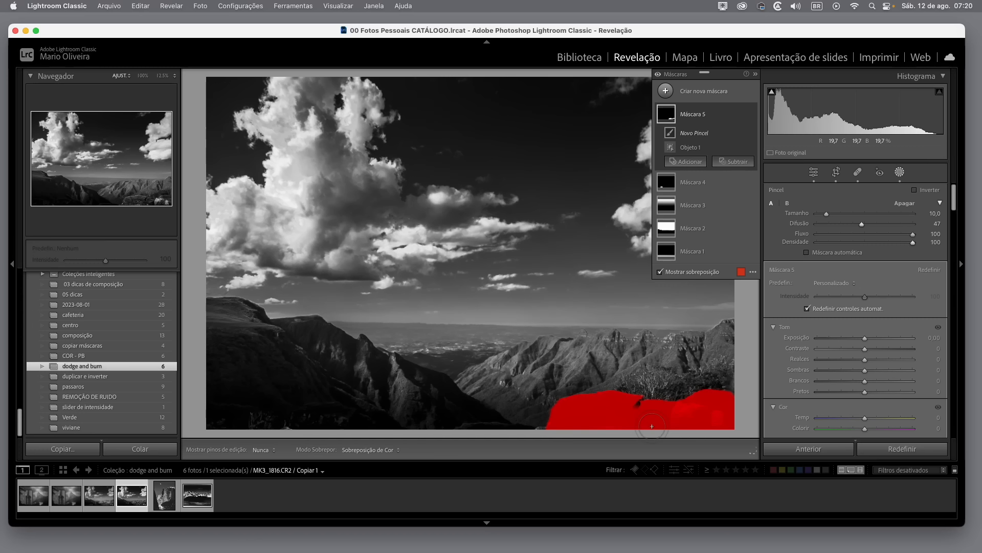
key("h")
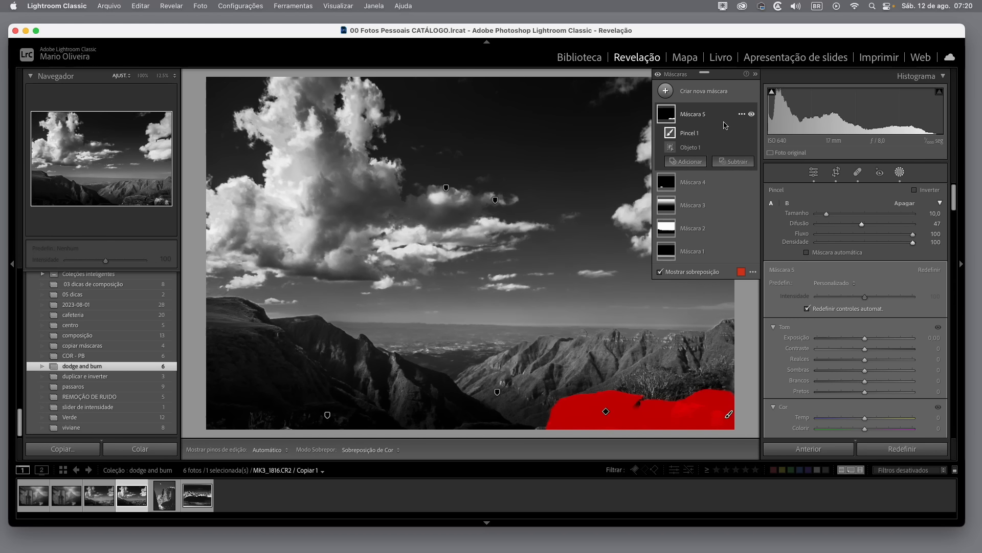
Hide the mask overlay and darken the lower-right rocks with exposure -0.97 and highlights -59
key("o")
left_click_drag(865, 340, 860, 342)
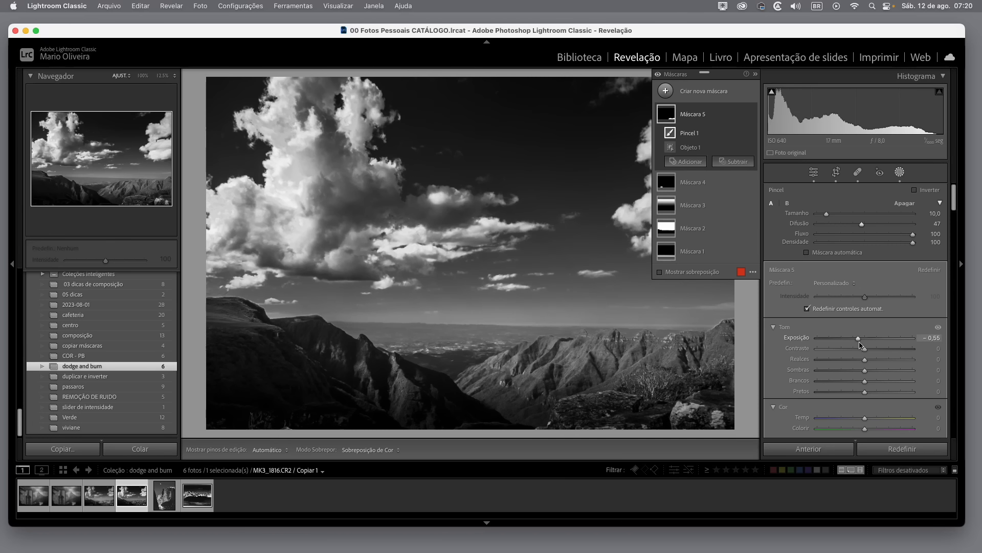
left_click_drag(860, 346, 807, 346)
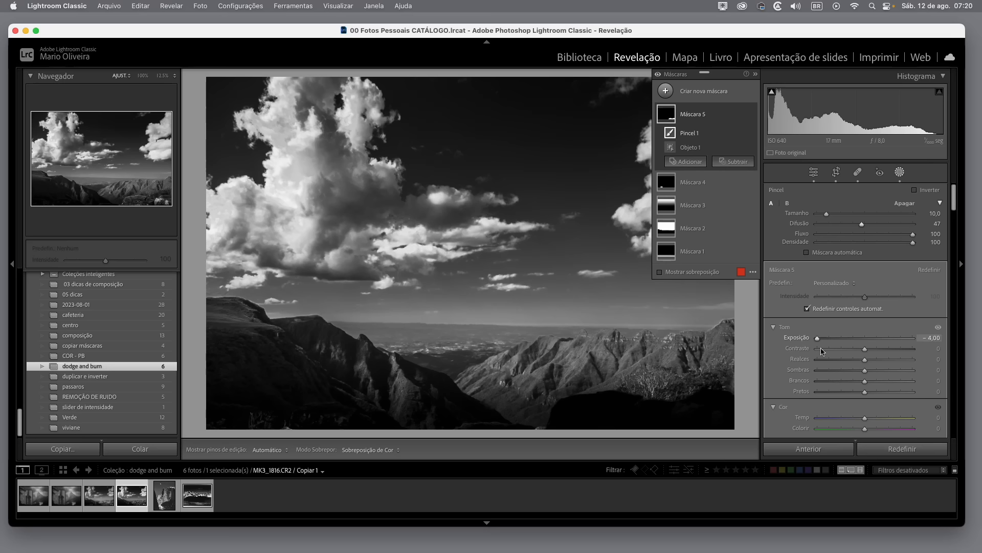
left_click_drag(822, 351, 857, 348)
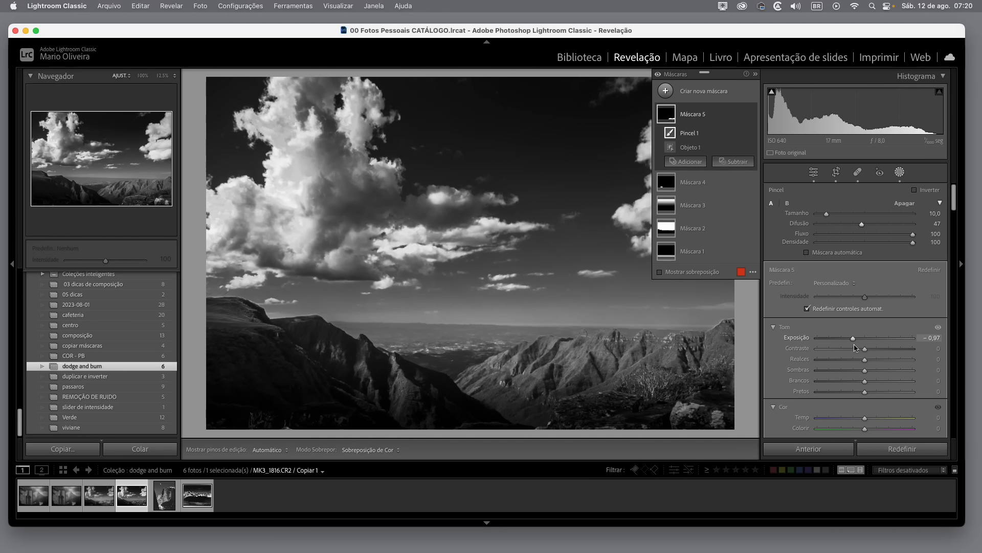
left_click_drag(864, 361, 839, 365)
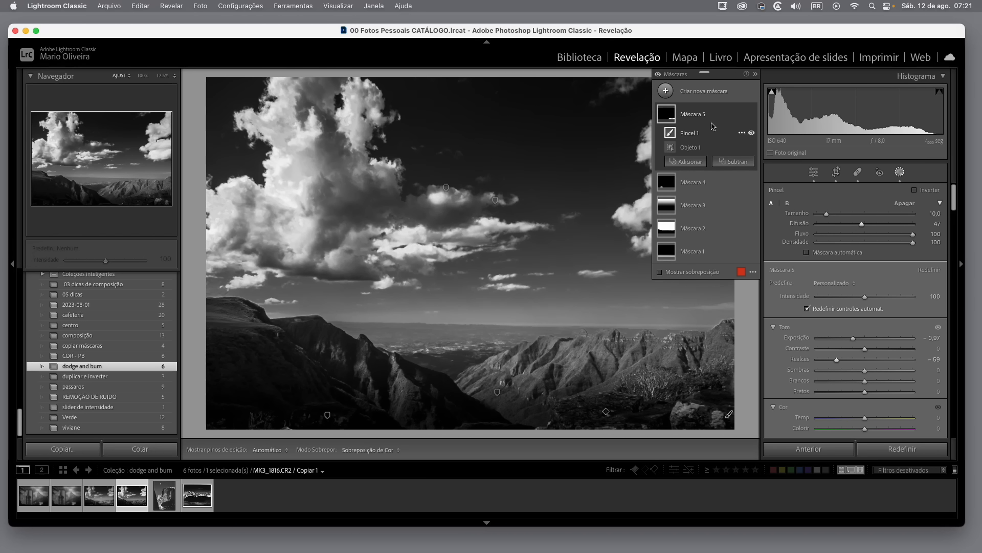
Create a radial gradient mask over the sunlit ridge on the canyon's right side, tilting and positioning it along the slope
left_click(666, 91)
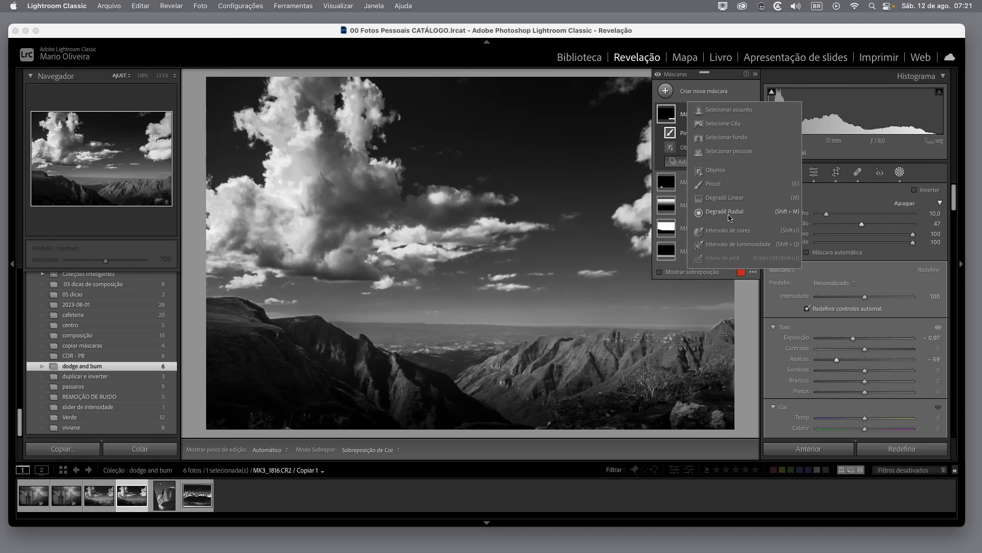
left_click(724, 211)
left_click_drag(491, 356, 668, 384)
left_click_drag(491, 356, 569, 360)
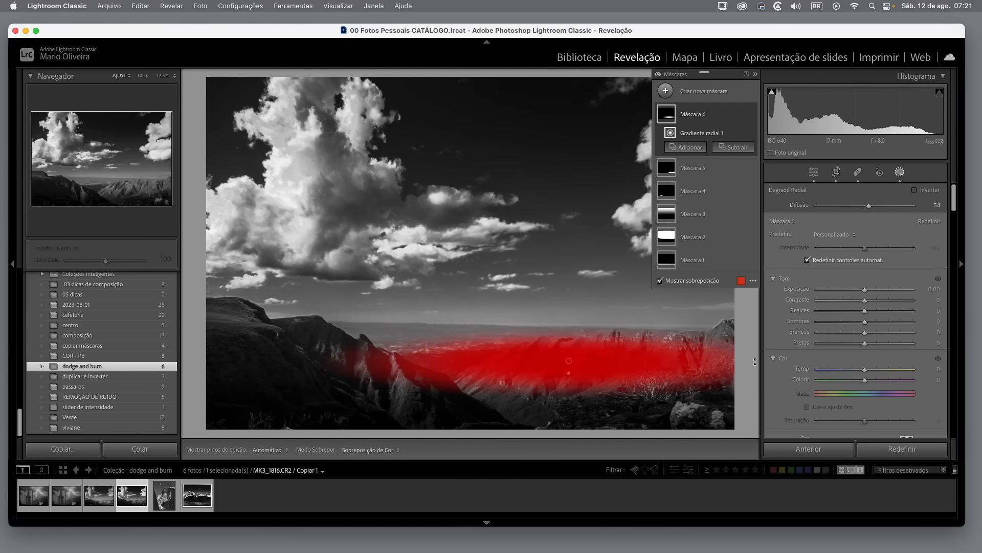
left_click_drag(753, 361, 752, 350)
left_click_drag(571, 363, 604, 353)
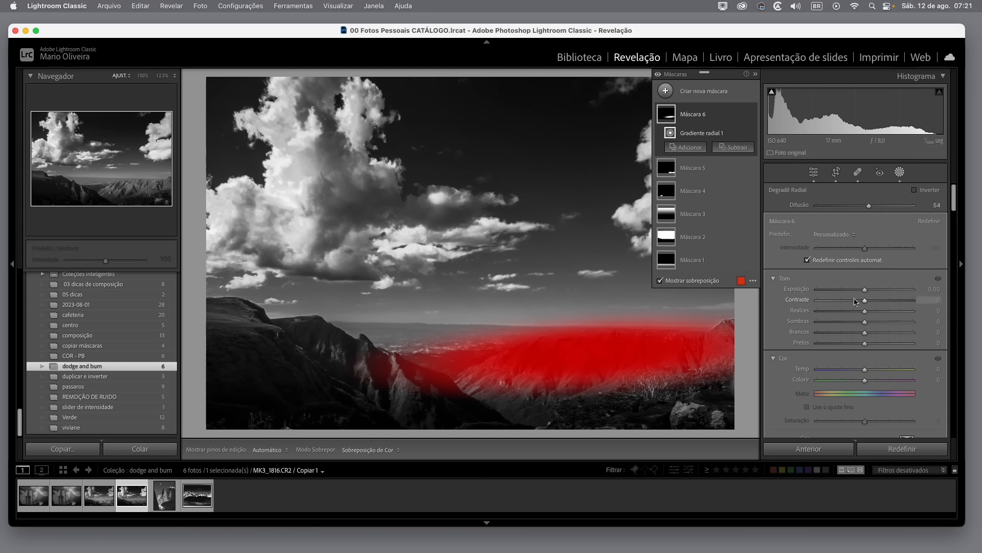
Brighten the right ridge's radial mask with exposure 0.41, highlights 28, shadows 8 and whites 20
mouse_move(866, 292)
left_mouse_down()
mouse_move(896, 292)
mouse_move(873, 295)
left_mouse_up()
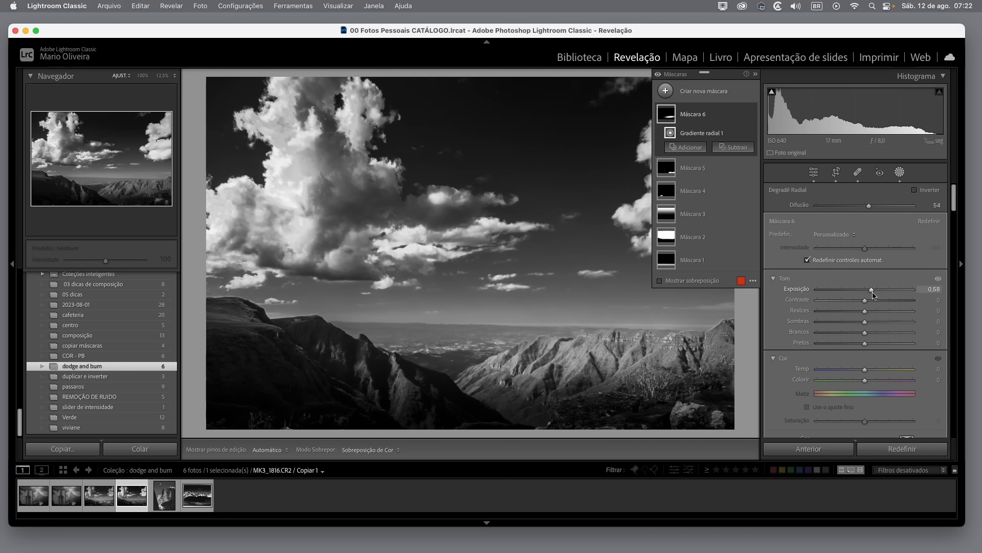
mouse_move(872, 293)
left_mouse_down()
mouse_move(881, 315)
mouse_move(870, 289)
left_mouse_up()
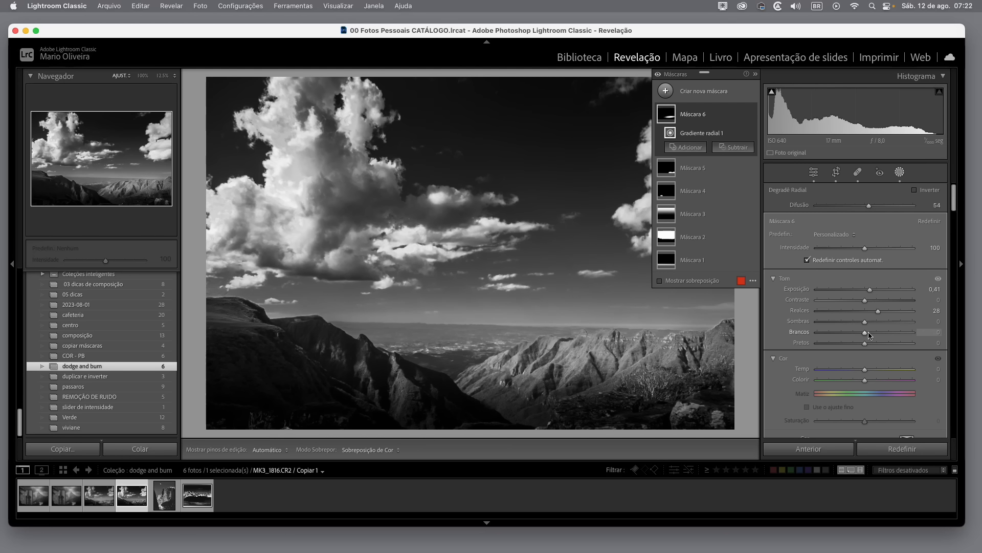
left_click_drag(866, 336, 879, 335)
left_click_drag(869, 325, 873, 326)
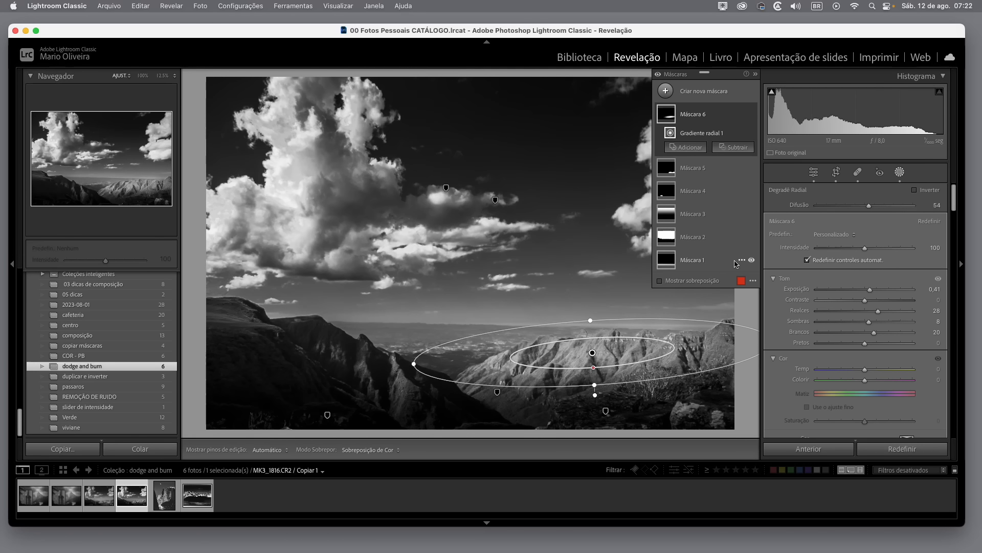
Create a brush mask with feather 100 and auto mask on, and paint the distant valley strip below the horizon
left_click(665, 92)
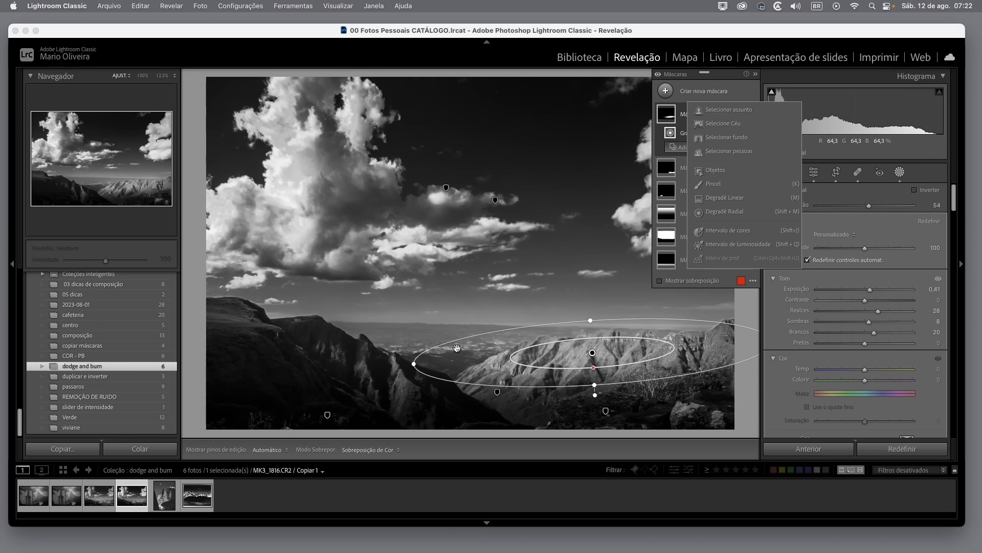
left_click(717, 186)
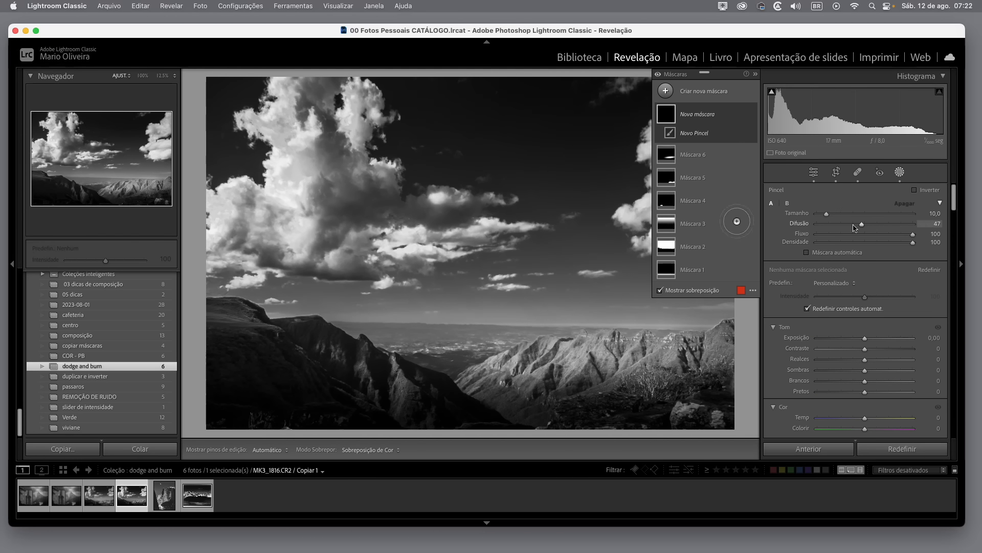
left_click_drag(864, 227, 917, 226)
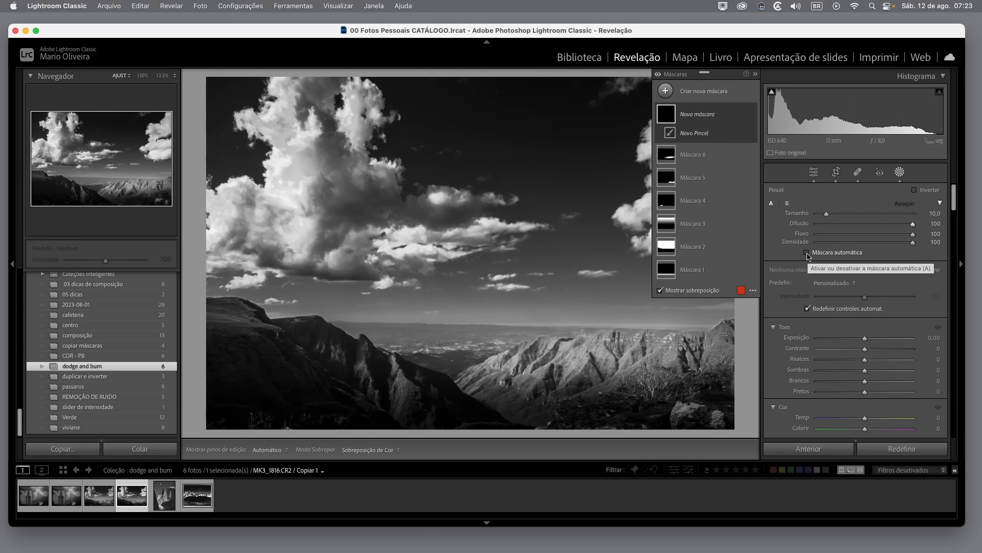
left_click(807, 253)
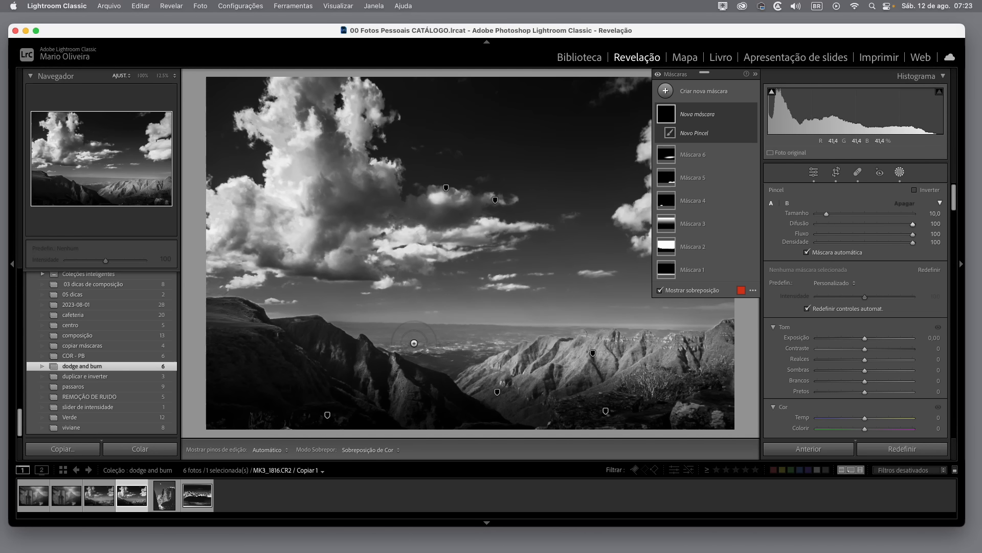
mouse_move(409, 343)
left_mouse_down()
mouse_move(459, 350)
mouse_move(509, 332)
mouse_move(584, 330)
left_mouse_up()
mouse_move(461, 335)
left_mouse_down()
mouse_move(425, 332)
mouse_move(671, 327)
left_mouse_up()
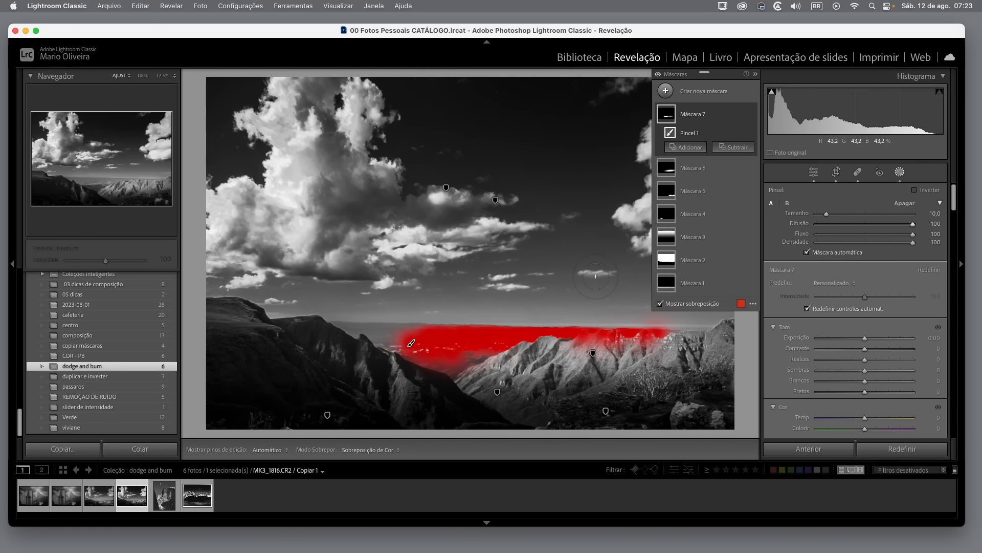
Subtract the right ridge's peaks from the valley mask with a size 8 brush
left_click(737, 147)
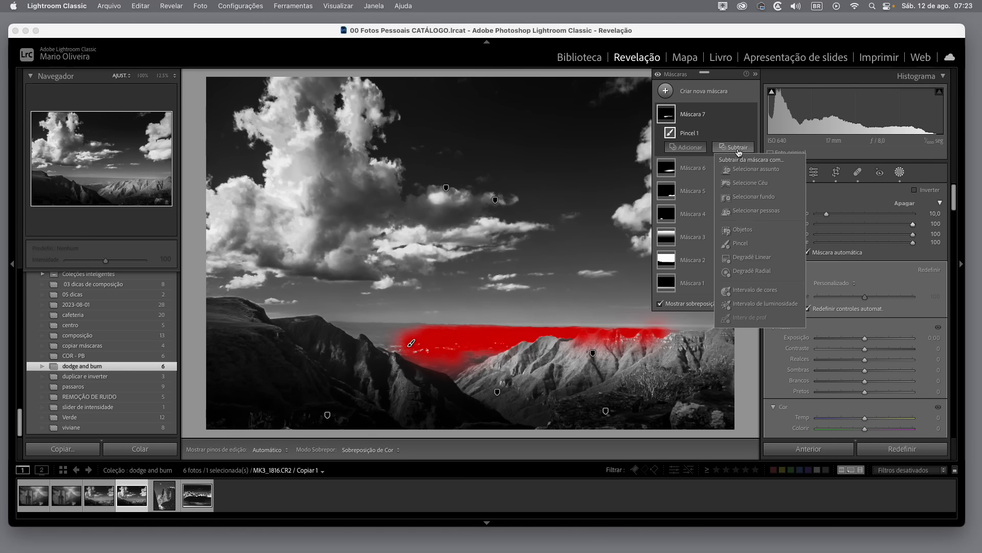
left_click(740, 243)
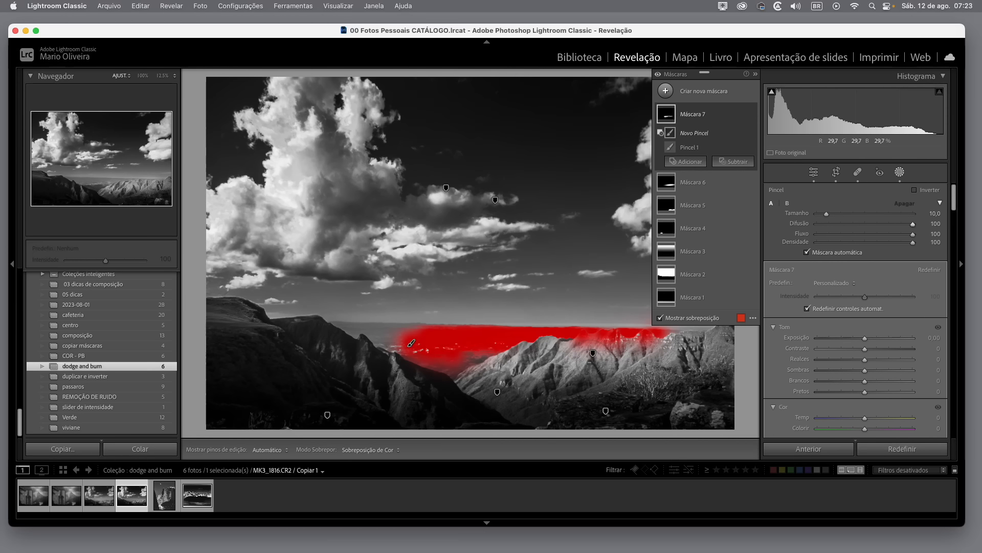
scroll(579, 356, "down", 2)
key("h")
mouse_move(580, 349)
left_mouse_down()
mouse_move(616, 333)
mouse_move(580, 341)
mouse_move(614, 335)
mouse_move(650, 340)
left_mouse_up()
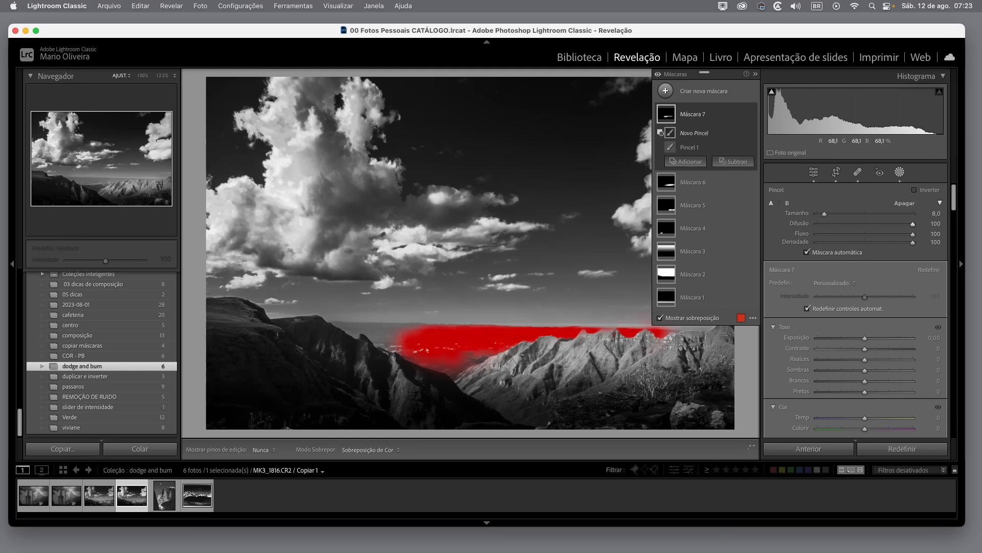
key("h")
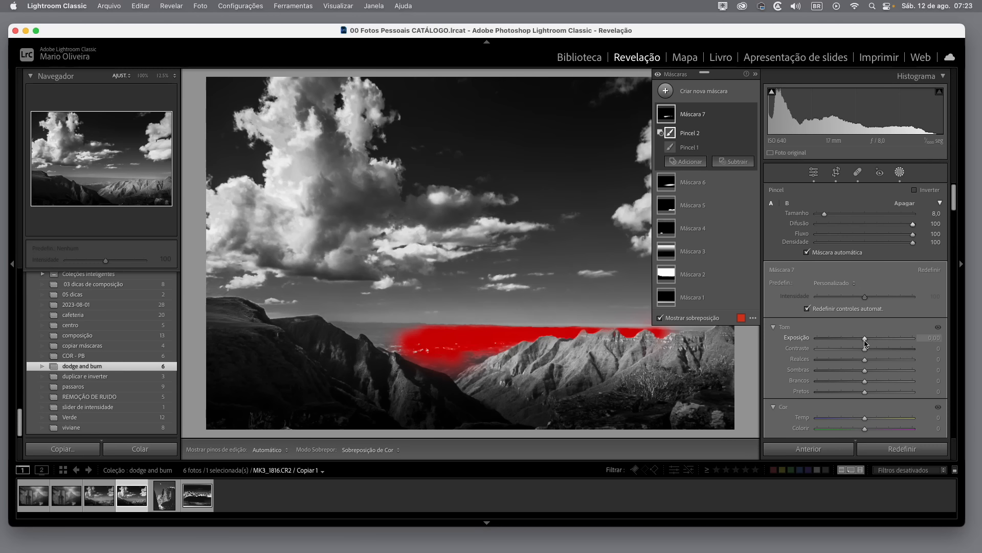
Darken the distant valley mask with exposure -0.60, contrast 13 and highlights -14
left_click_drag(864, 341, 859, 339)
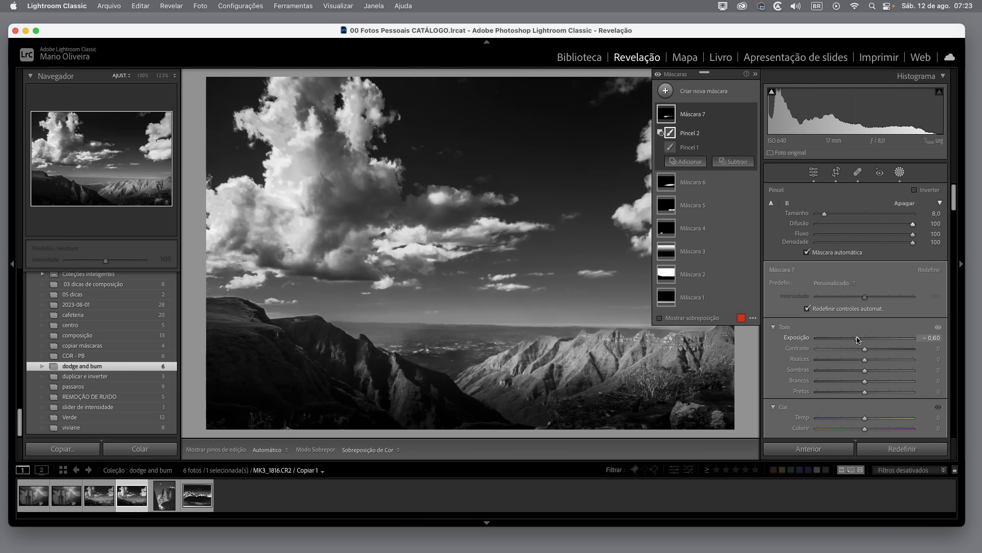
mouse_move(858, 339)
left_mouse_down()
mouse_move(881, 351)
mouse_move(873, 351)
left_mouse_up()
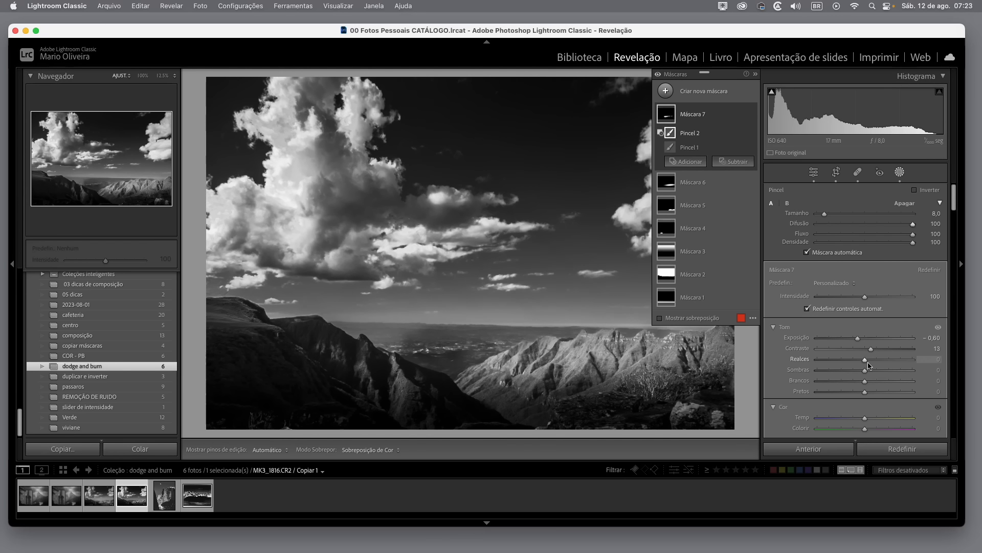
left_click_drag(865, 364, 860, 364)
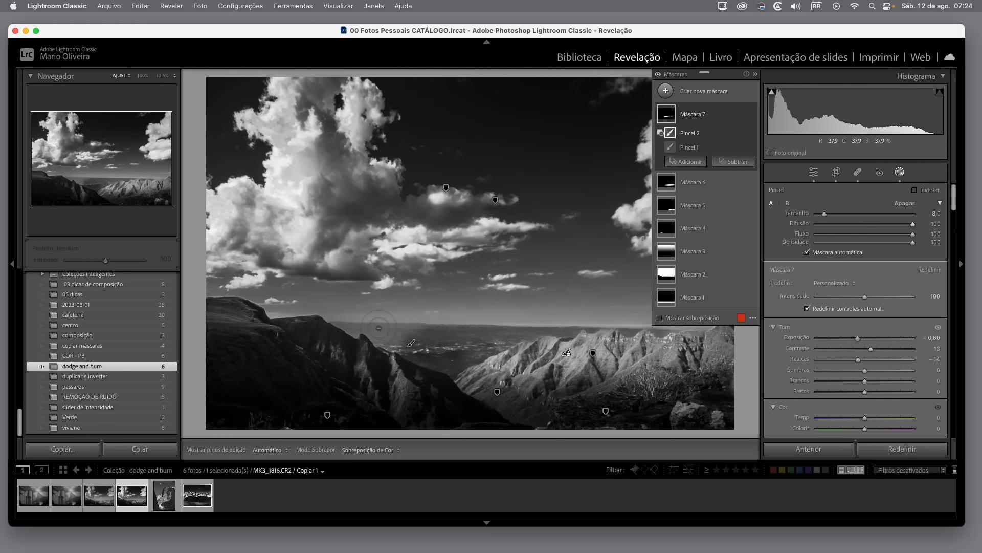
Add a brush to the valley mask and paint the missed strip beside the left mountain's crest
left_click(690, 162)
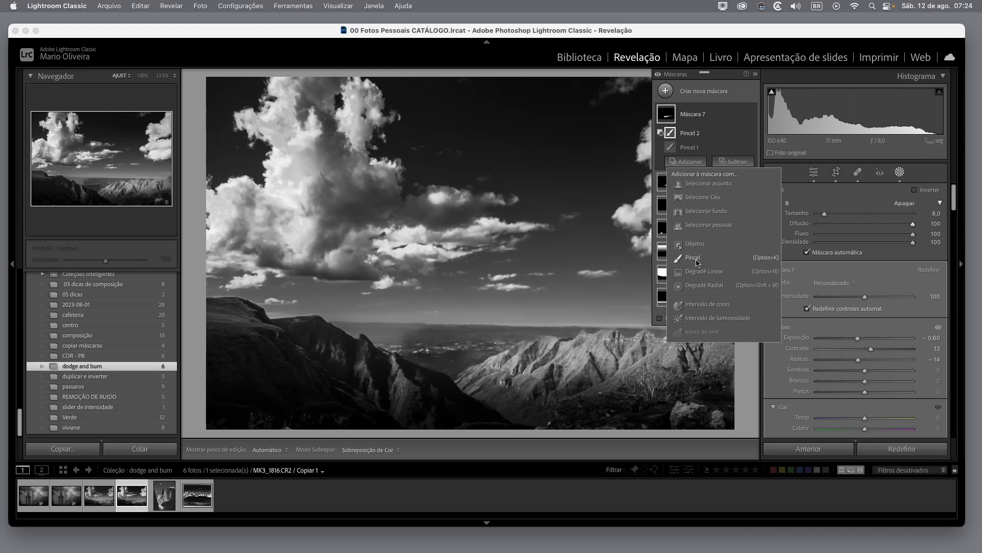
left_click(697, 260)
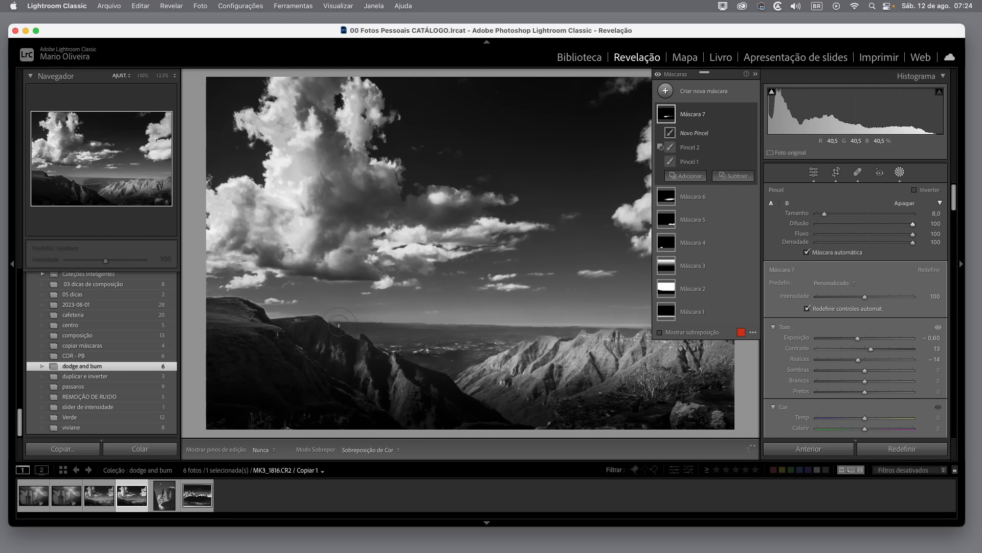
left_click_drag(341, 326, 339, 327)
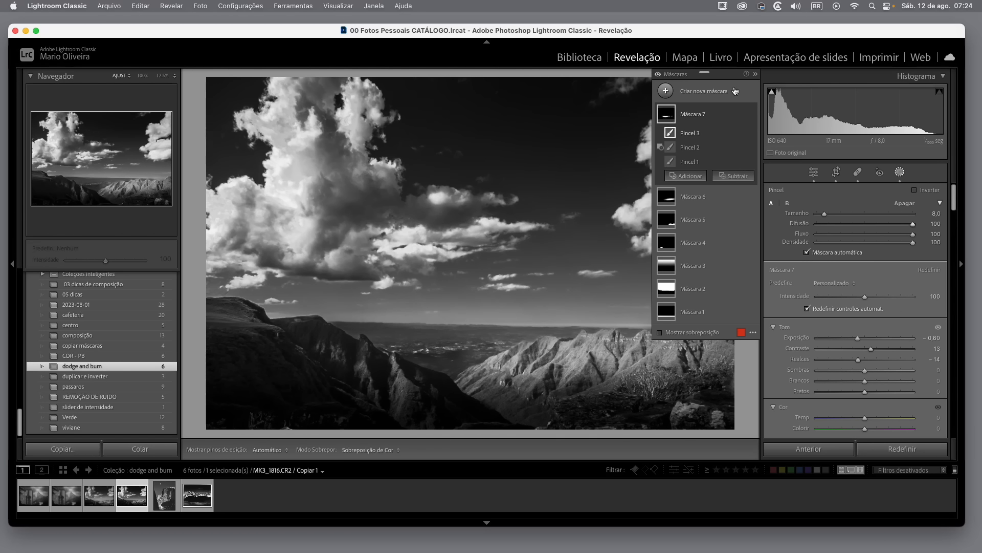
Move the mask list clear of the photo and toggle all masks off and on to compare the edit with the original
left_click_drag(705, 74, 113, 94)
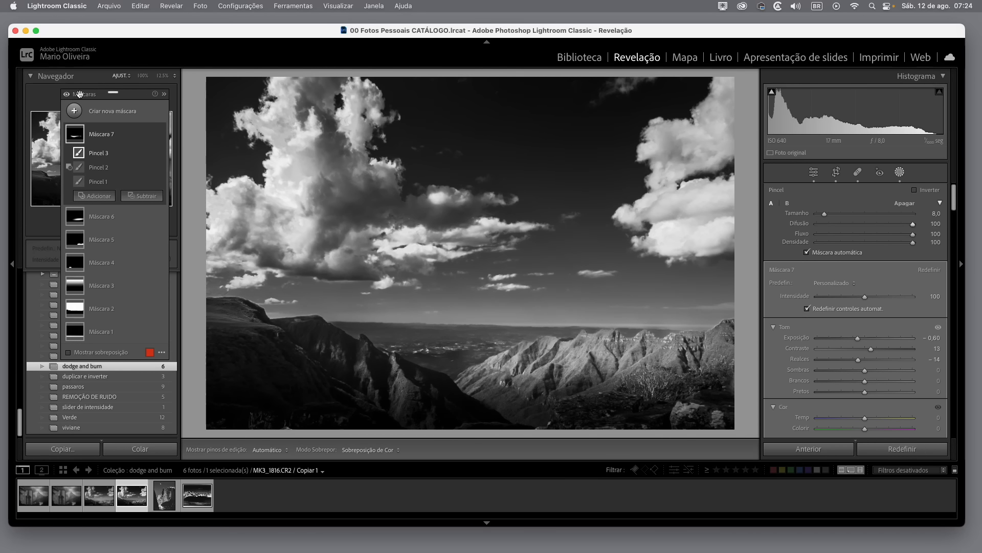
left_click_drag(83, 94, 474, 108)
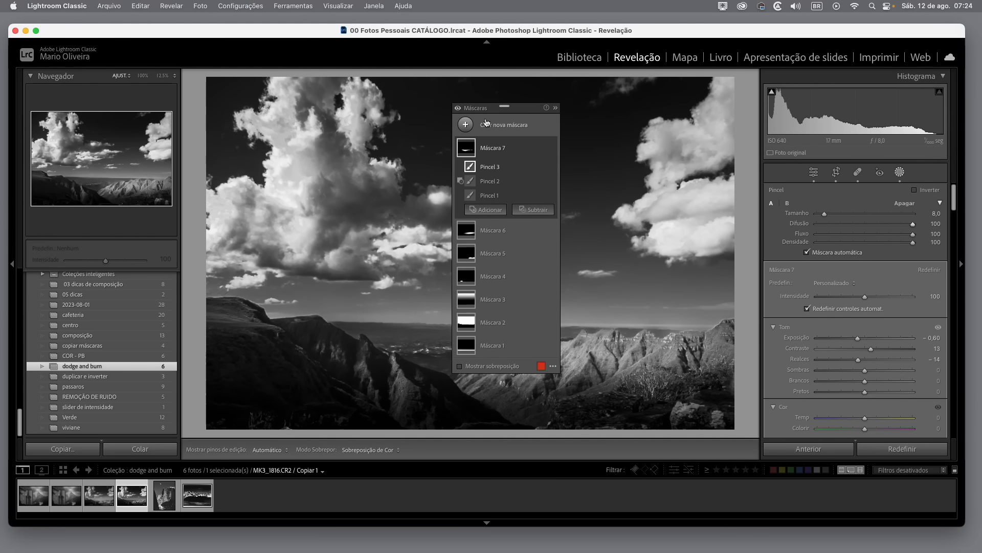
left_click_drag(471, 111, 528, 110)
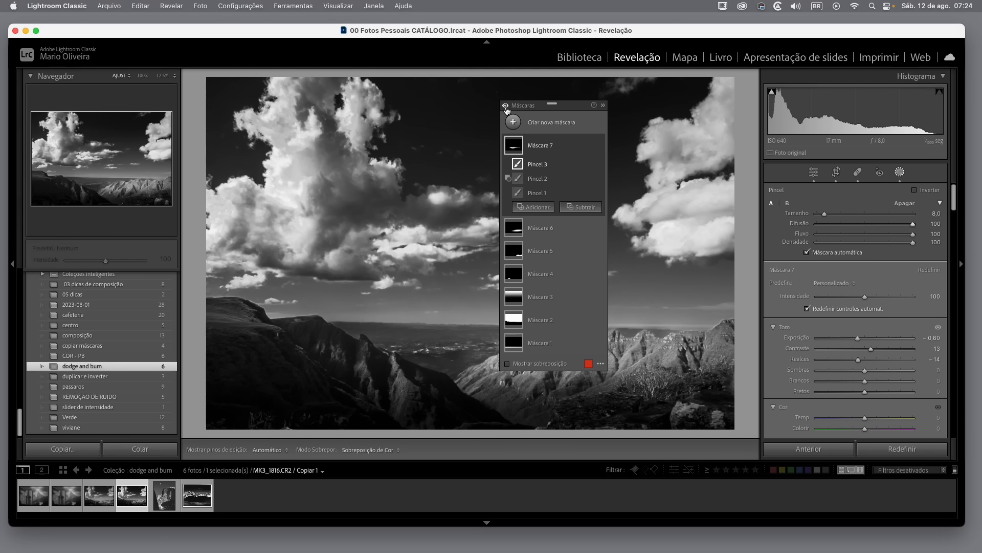
left_click(505, 106)
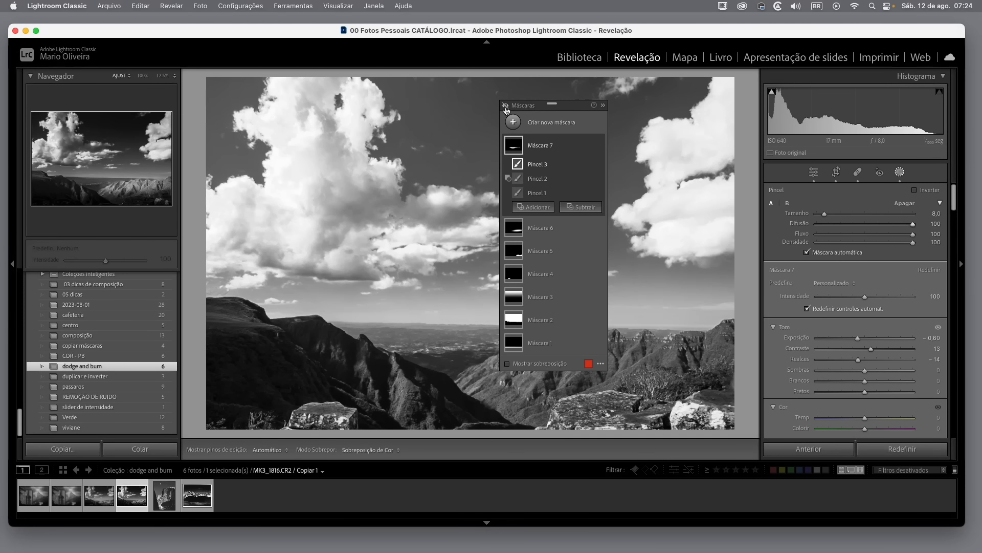
left_click(505, 106)
left_click(505, 106)
left_click(505, 106)
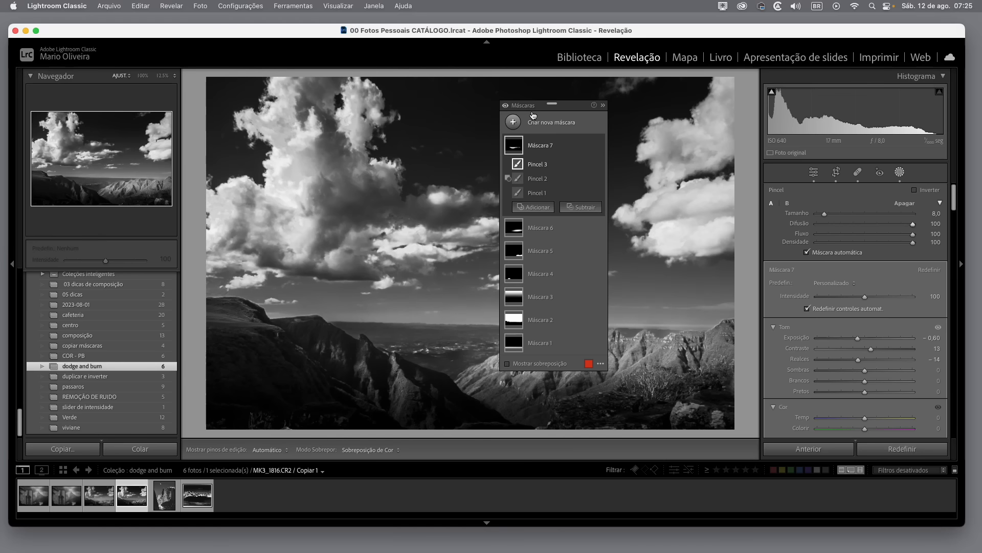
left_click_drag(524, 106, 84, 100)
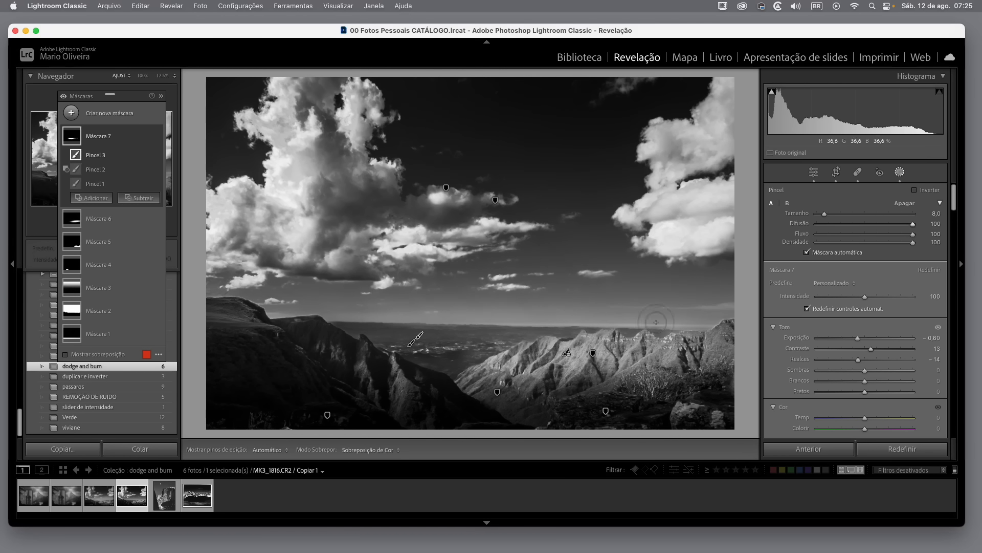
Select the right ridge's radial gradient mask, widen it and shift it slightly down and to the right over the slopes
mouse_move(597, 359)
left_click(594, 355)
mouse_move(594, 355)
left_mouse_down()
mouse_move(585, 364)
mouse_move(583, 327)
mouse_move(597, 357)
left_mouse_up()
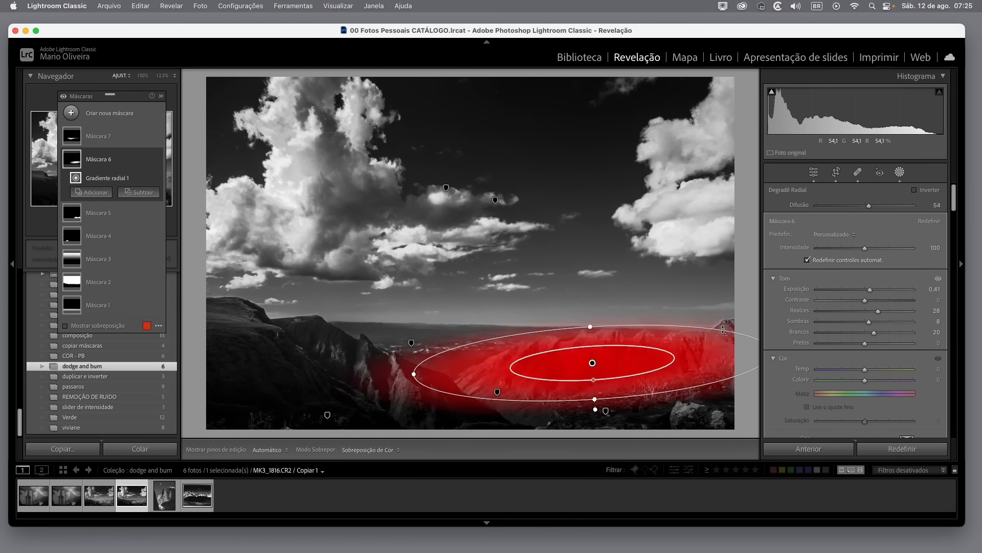
left_click_drag(416, 374, 390, 376)
left_click_drag(586, 364, 613, 362)
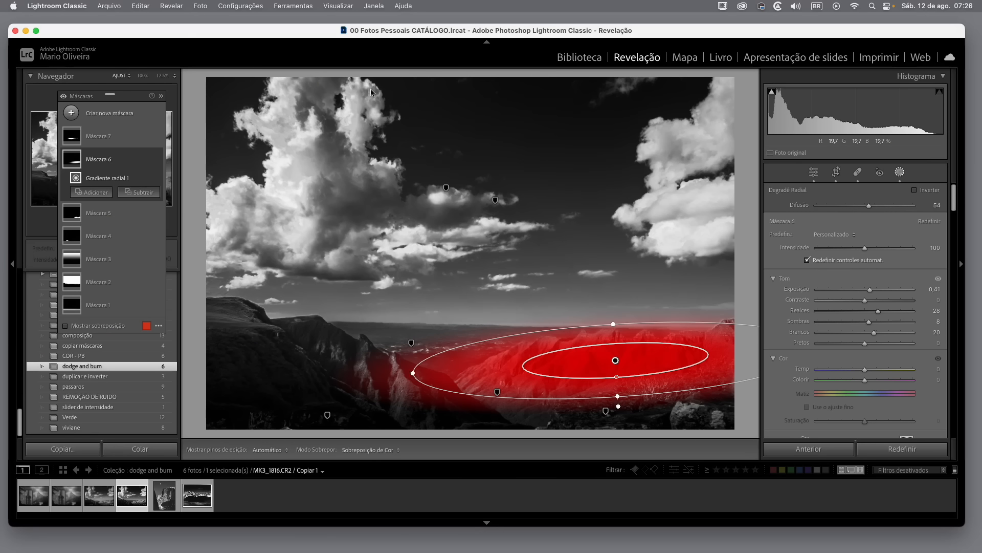
Create a new brush mask for dodging with flow 7 and exposure 3.30
mouse_move(87, 96)
left_mouse_down()
mouse_move(286, 97)
mouse_move(99, 92)
left_mouse_up()
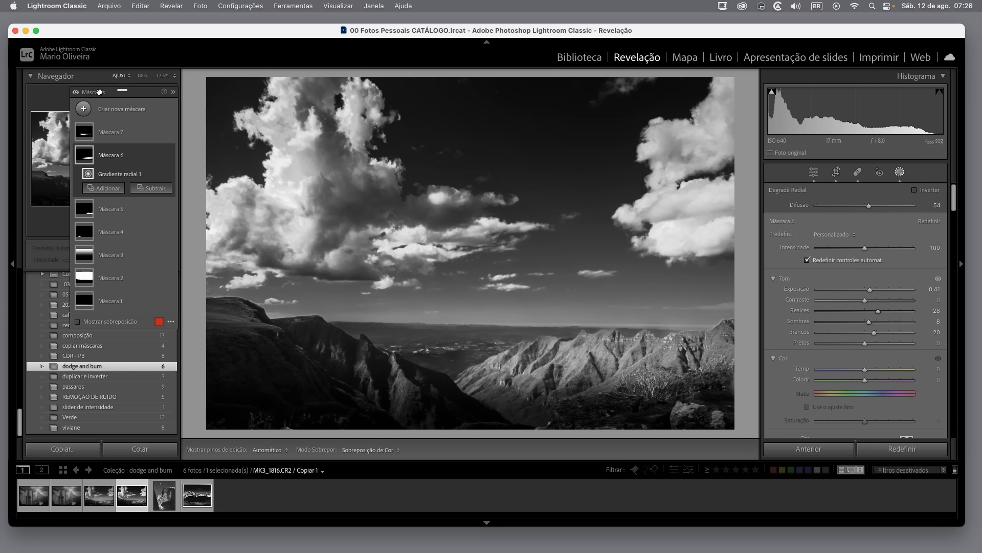
left_click(84, 110)
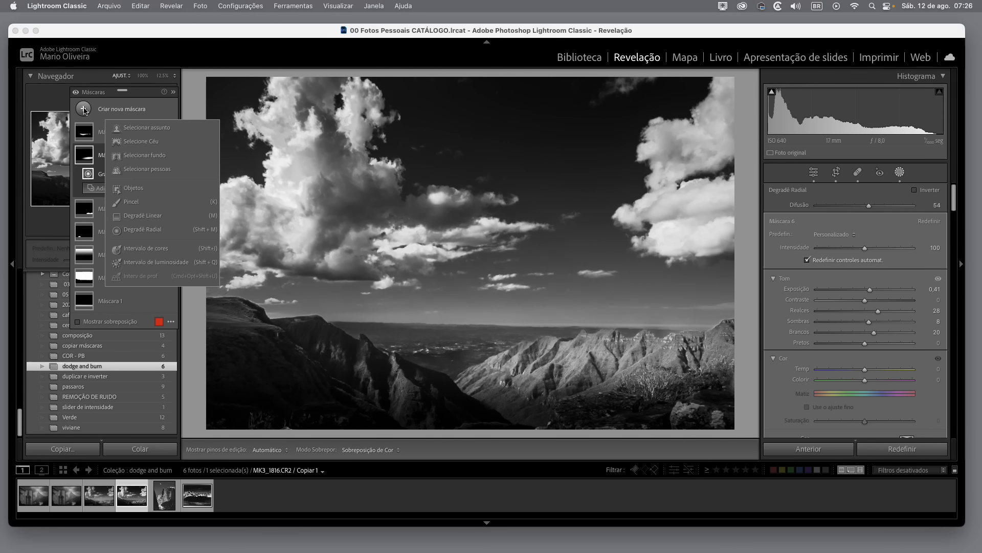
left_click(135, 204)
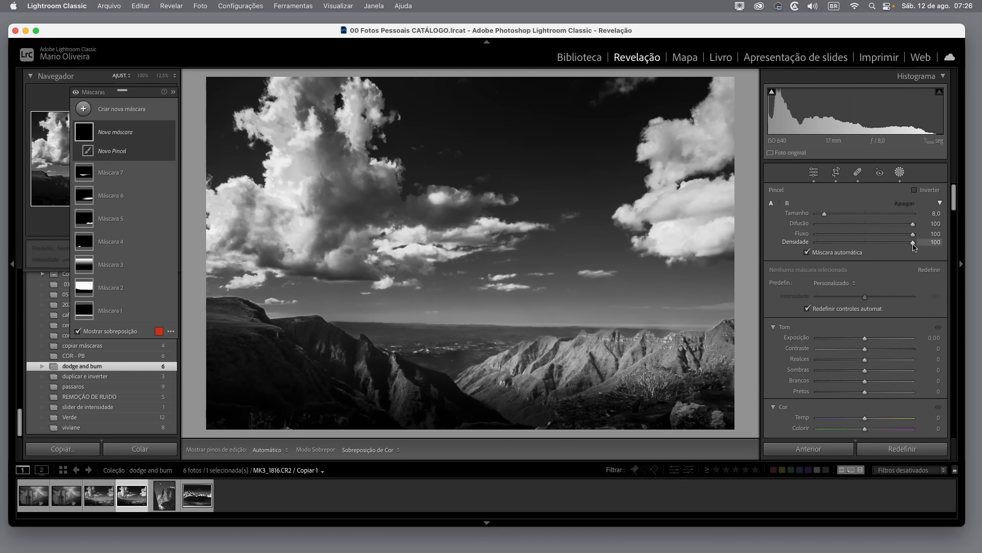
left_click_drag(913, 235, 828, 239)
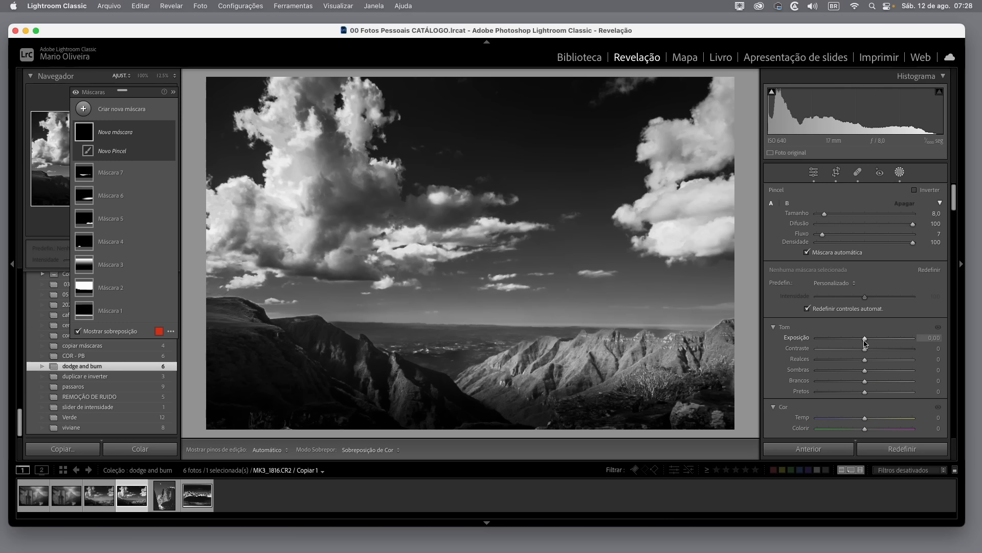
left_click_drag(865, 342, 872, 345)
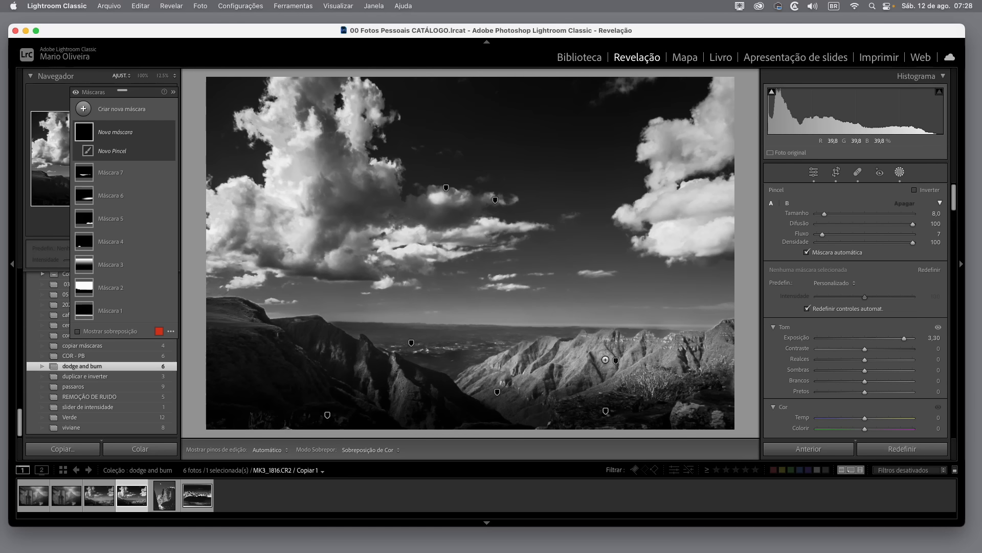
Reduce the brush to size 6 and paint light onto the sunlit faces in the middle of the right ridge
scroll(605, 360, "down", 1)
key("h")
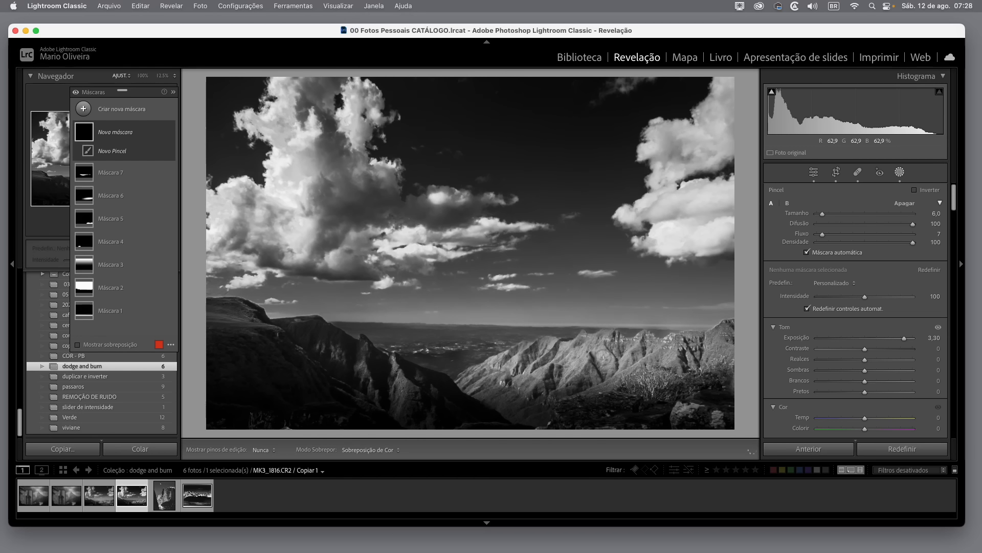
mouse_move(604, 360)
left_mouse_down()
mouse_move(583, 352)
mouse_move(574, 364)
left_mouse_up()
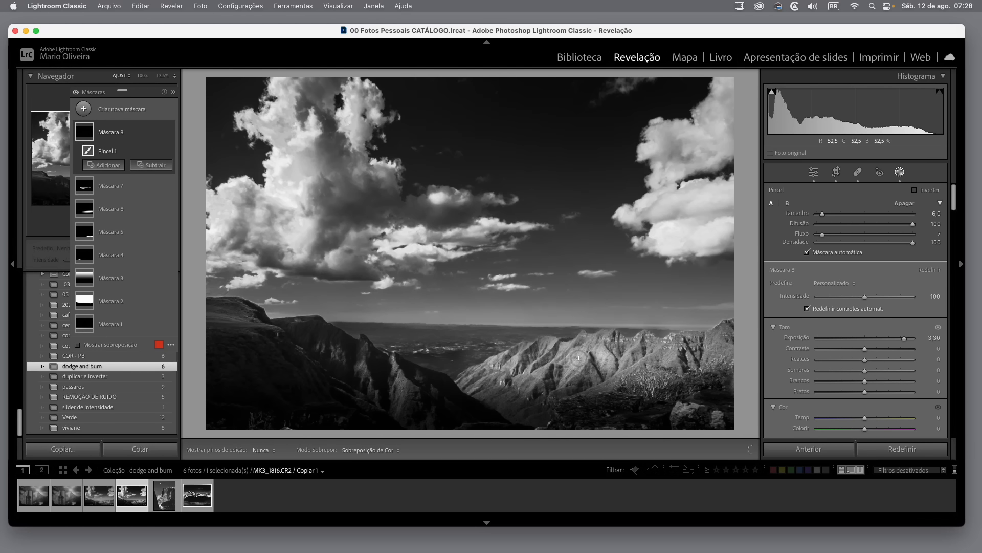
key("h")
key("h")
key("h")
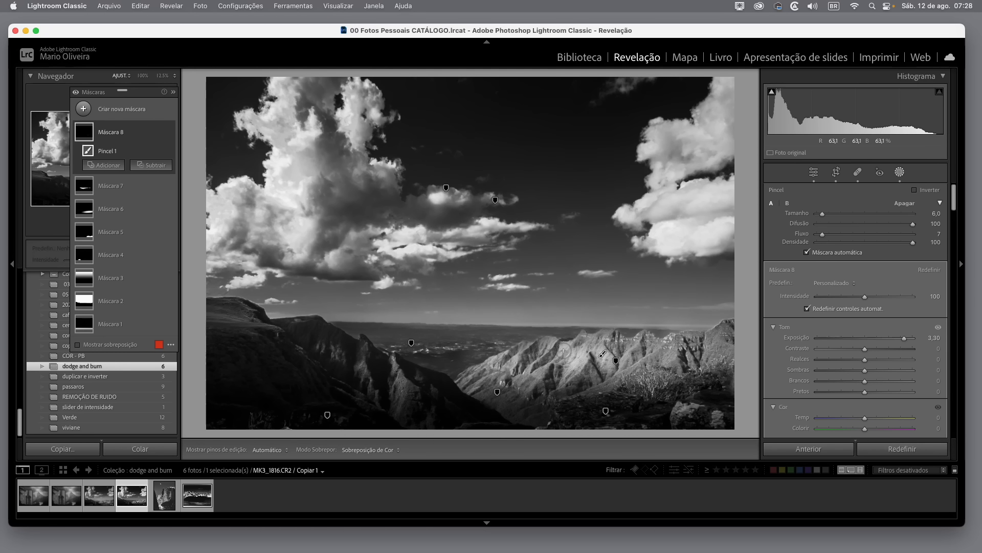
Enlarge the brush to size 11 and brighten the sunlit peaks and slopes at close range with the edit pins hidden
left_click(142, 76)
scroll(536, 283, "up", 5)
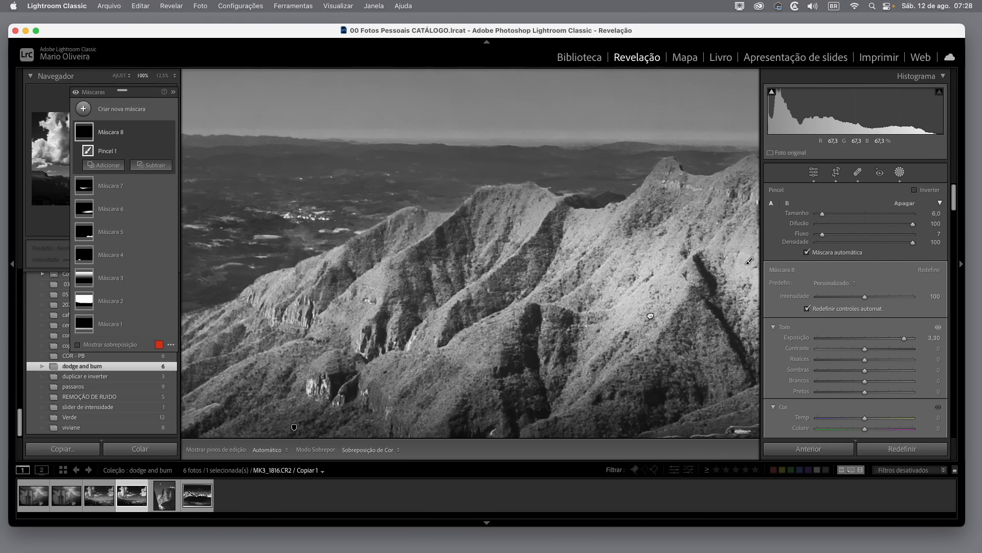
scroll(534, 214, "up", 5)
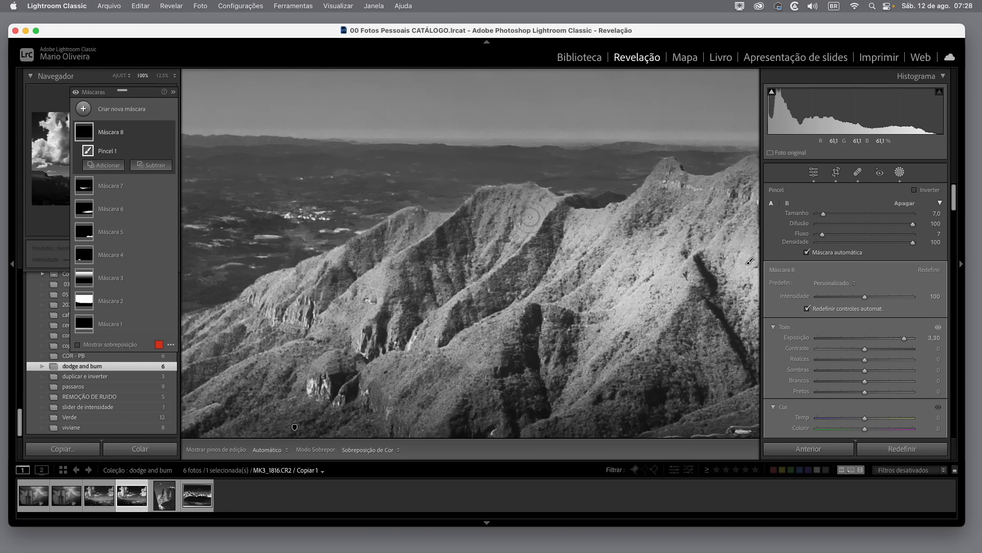
key("h")
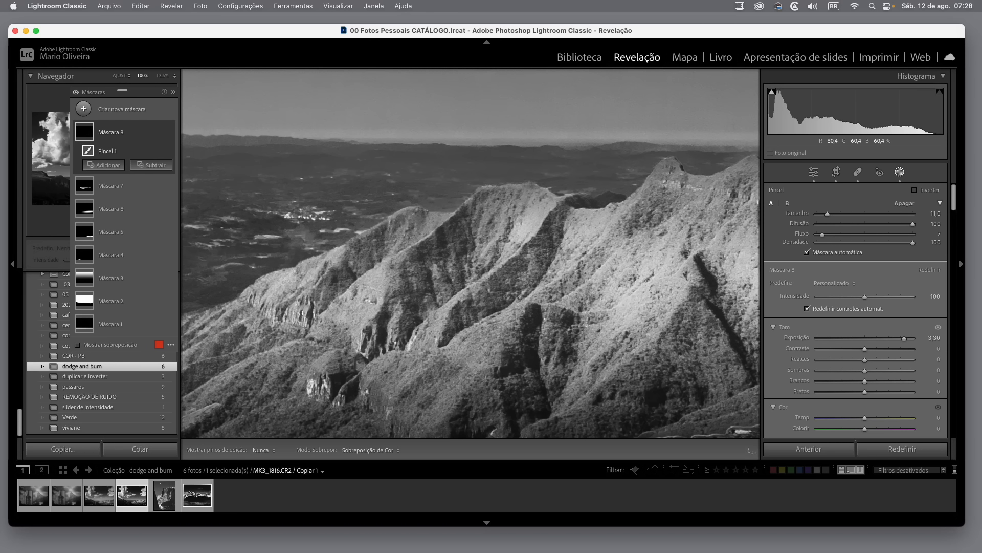
key("h")
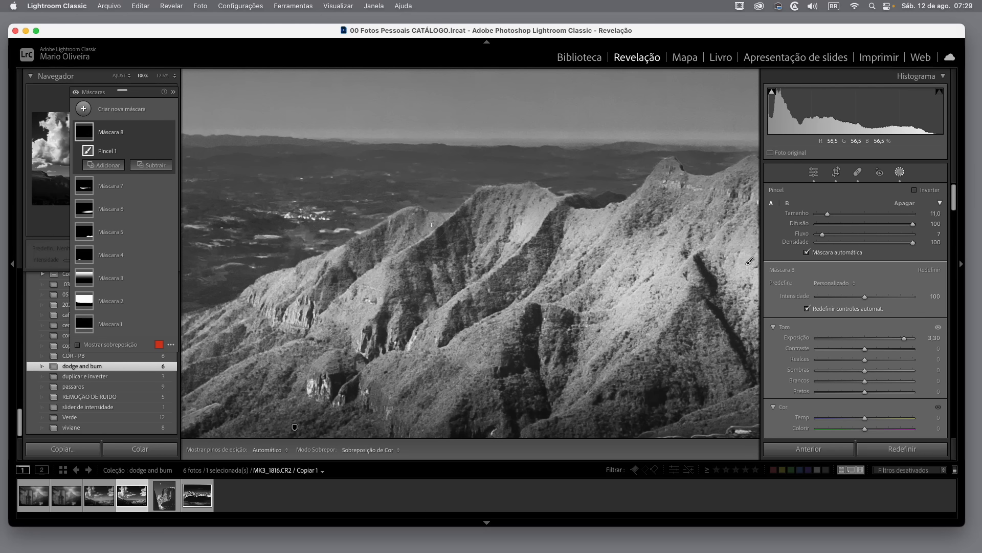
key("h")
key("h")
key("h")
Brighten the lit slopes farther right along the ridge, and the rock faces at its valley end with brush size 7
key("space")
left_click_drag(682, 331, 239, 417)
key("h")
mouse_move(409, 353)
left_mouse_down()
mouse_move(402, 372)
mouse_move(418, 367)
mouse_move(422, 355)
mouse_move(413, 384)
left_mouse_up()
mouse_move(614, 356)
left_mouse_down()
mouse_move(586, 359)
mouse_move(595, 360)
mouse_move(578, 381)
mouse_move(575, 368)
mouse_move(589, 358)
left_mouse_up()
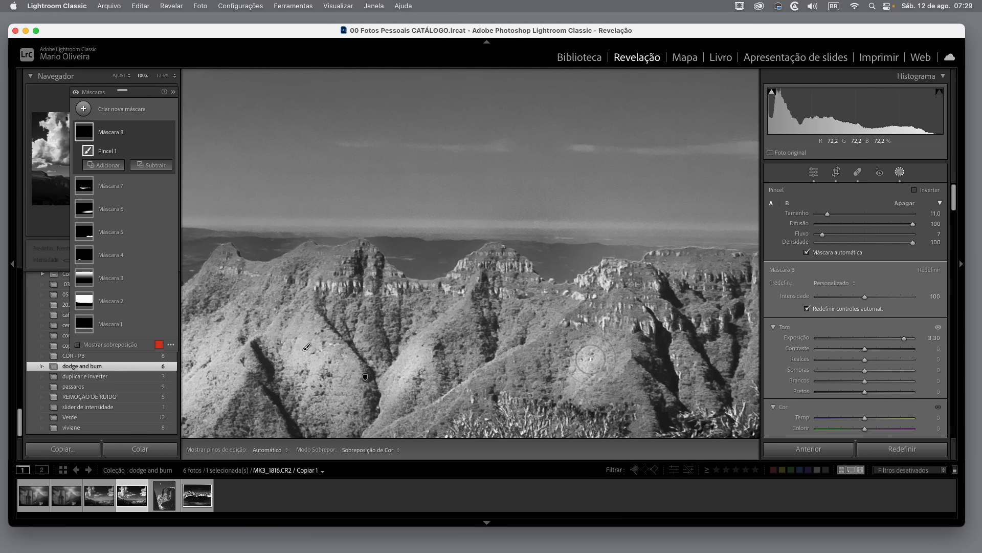
left_click_drag(358, 348, 604, 189)
left_click_drag(378, 266, 578, 256)
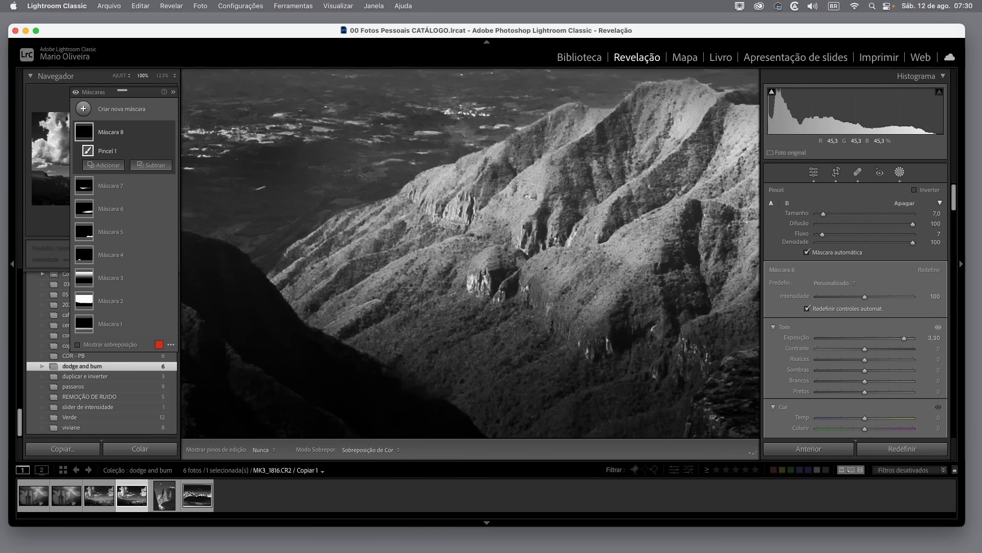
key("z")
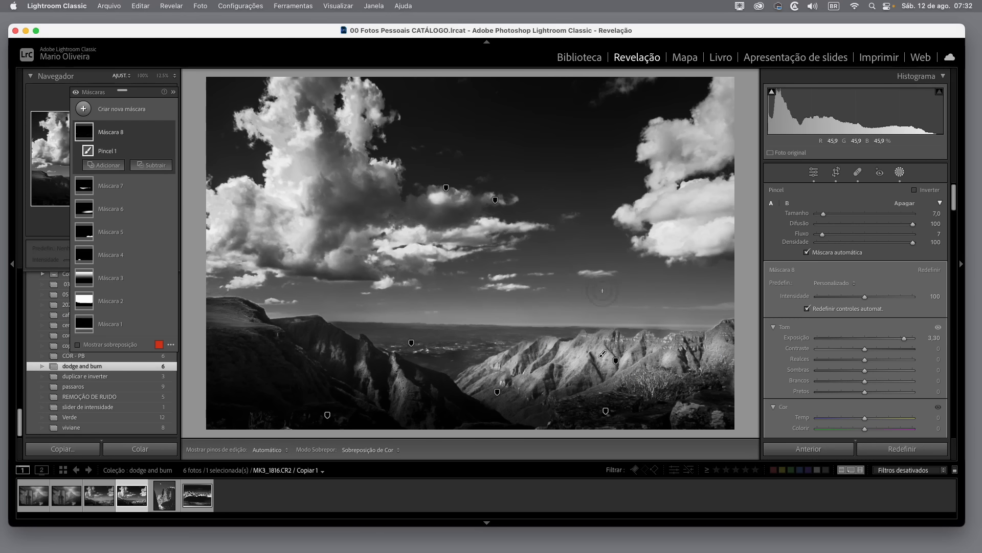
Create a second brush mask for burning with exposure -3.33, and keep the mask list clear of the photo
left_click_drag(135, 93, 559, 101)
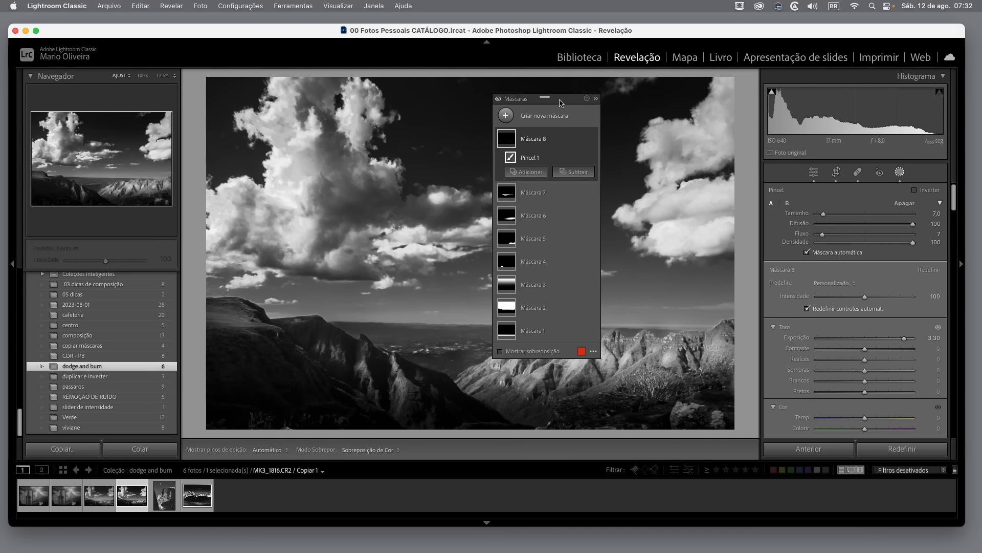
left_click(507, 117)
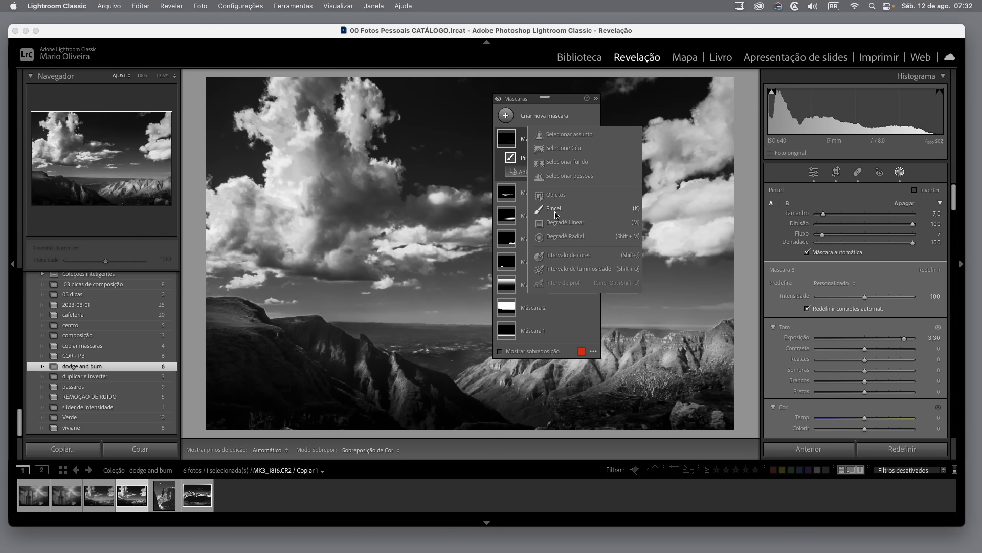
left_click(555, 209)
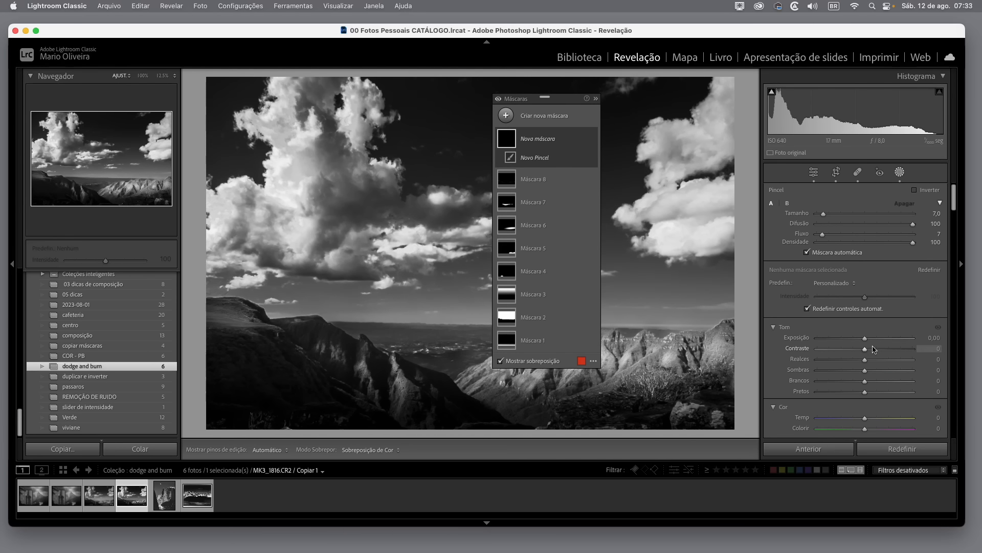
left_click_drag(866, 343, 853, 345)
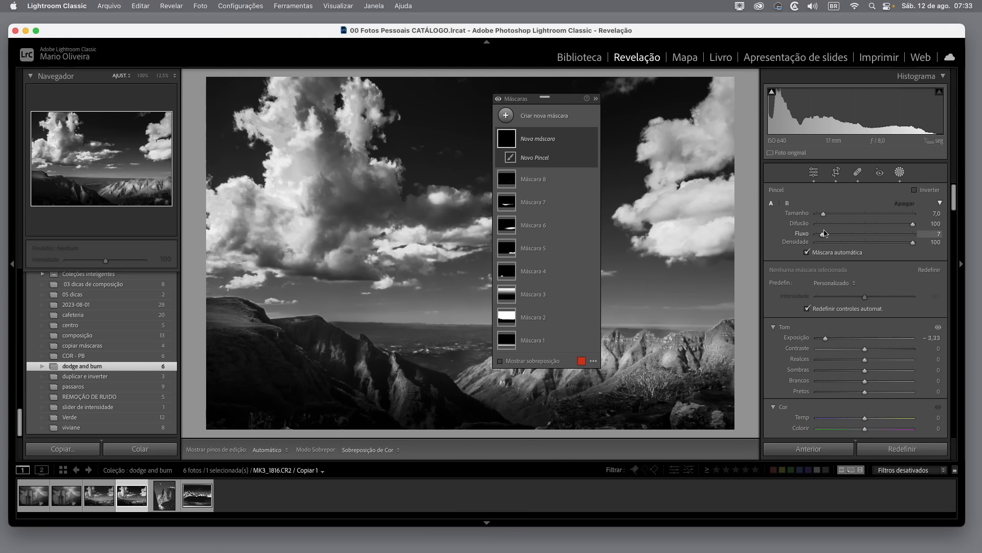
left_click_drag(529, 100, 84, 102)
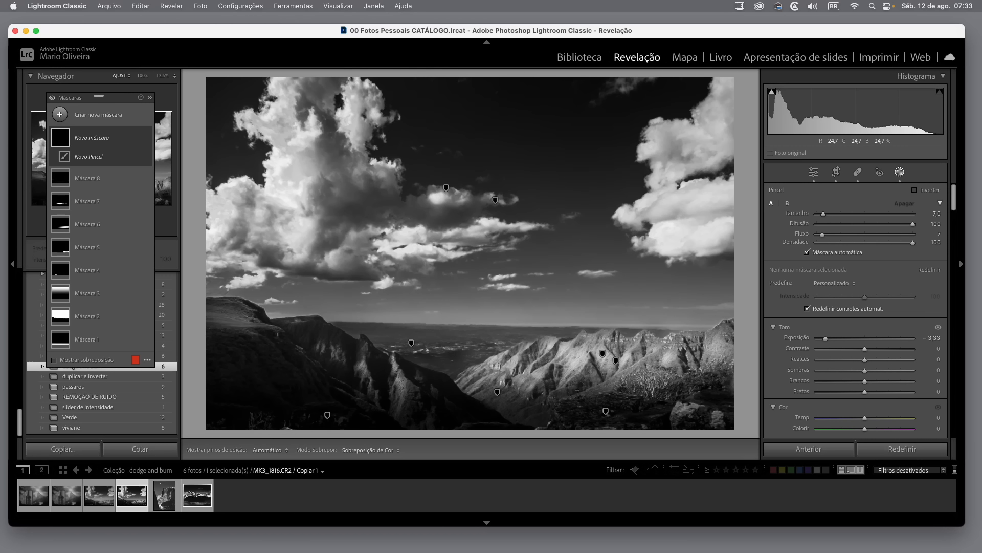
Paint the darkening brush over the shaded folds and gullies along the right ridge, with the edit pins hidden
key("h")
left_click_drag(577, 384, 619, 393)
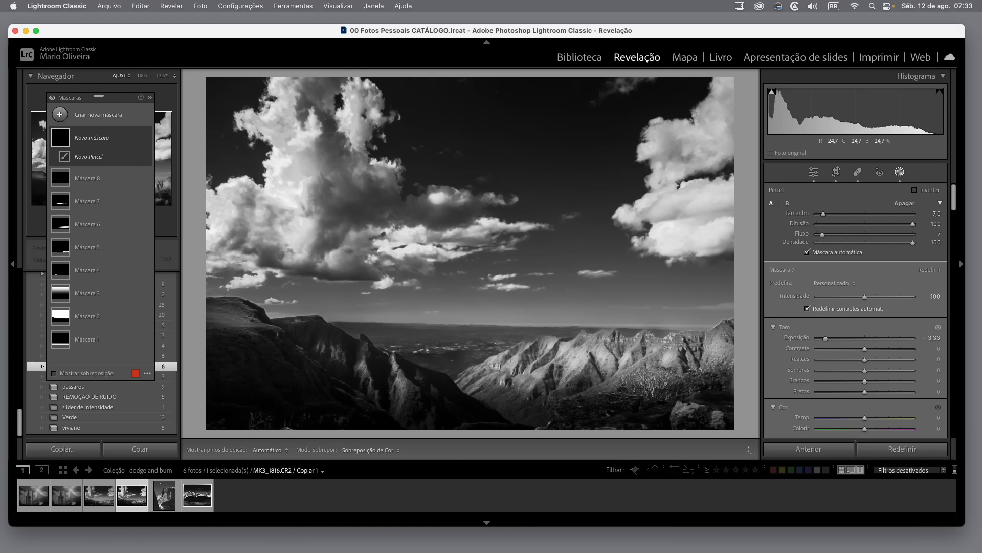
key("h")
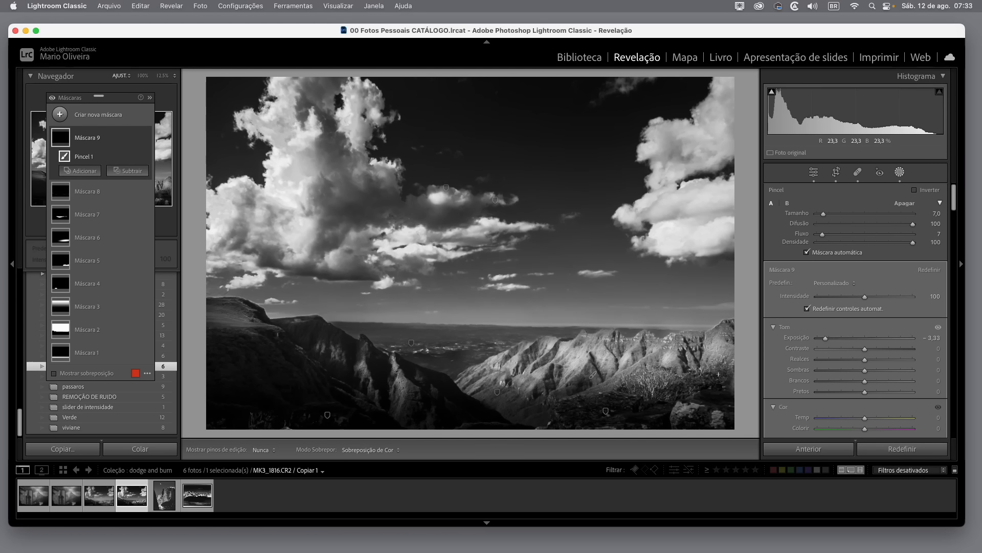
key("h")
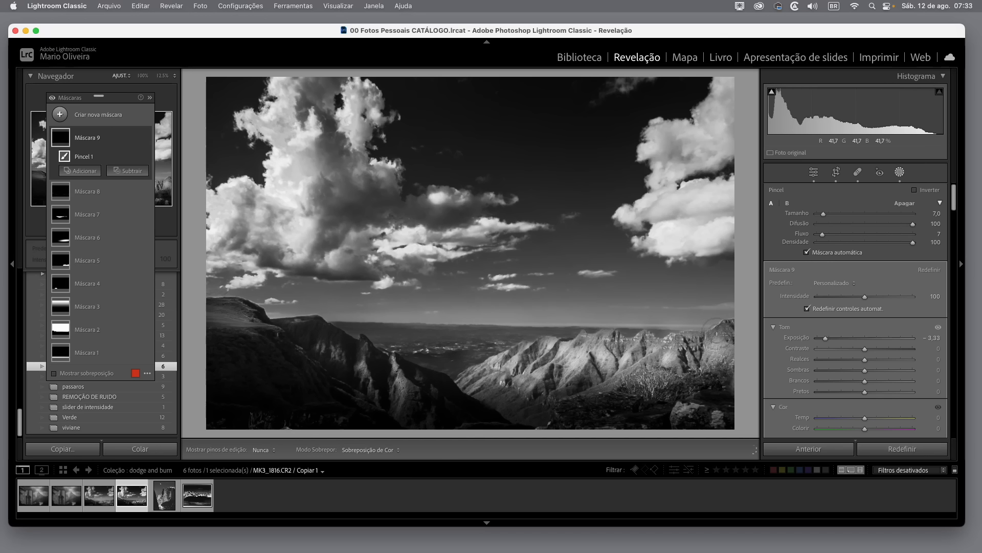
key("h")
key("h")
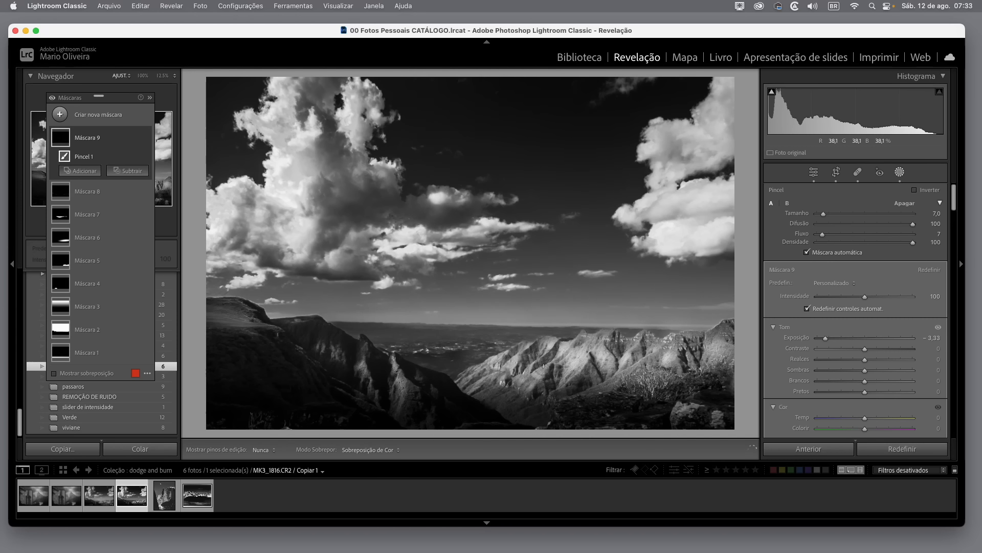
left_click_drag(529, 353, 530, 352)
key("h")
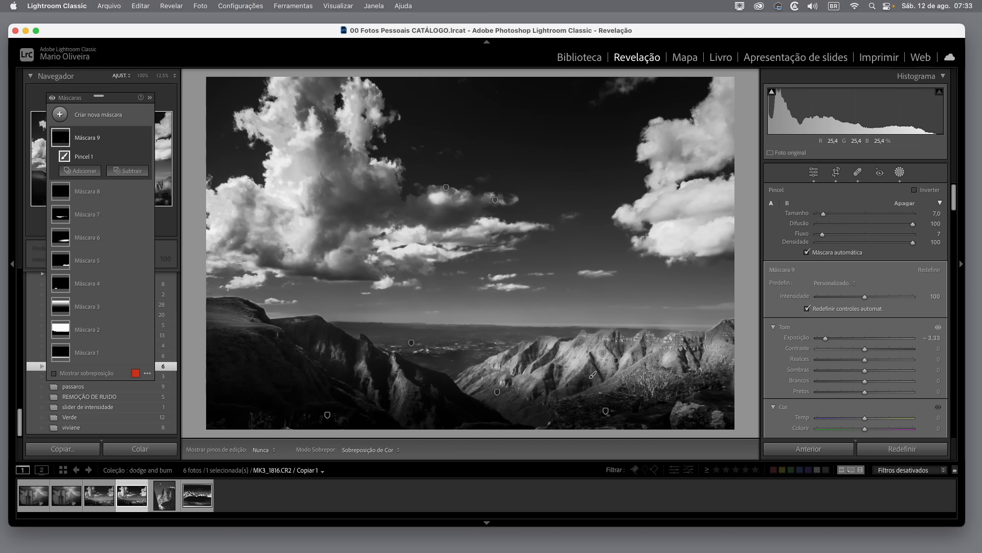
left_click_drag(577, 344, 574, 358)
left_click_drag(625, 350, 647, 344)
left_click_drag(691, 344, 717, 341)
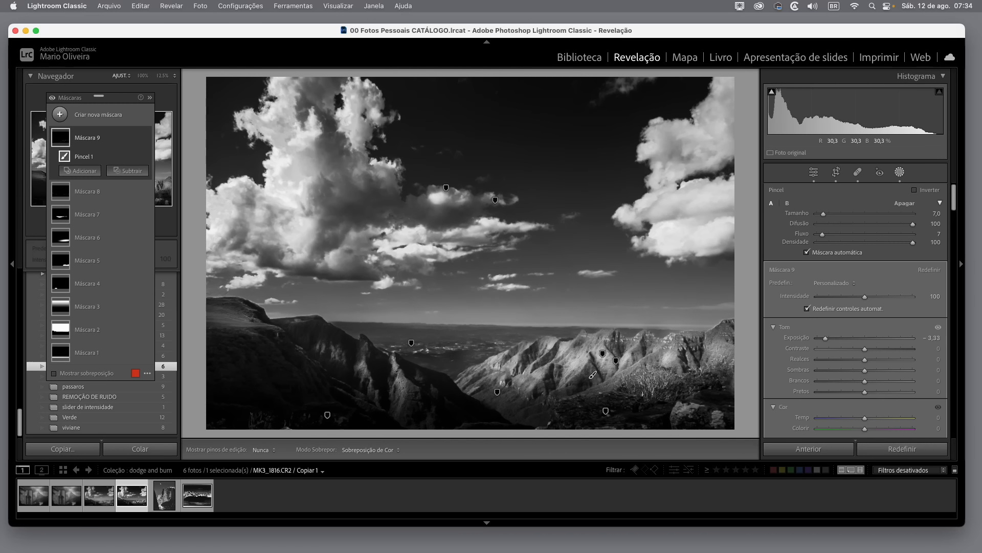
left_click_drag(543, 361, 569, 383)
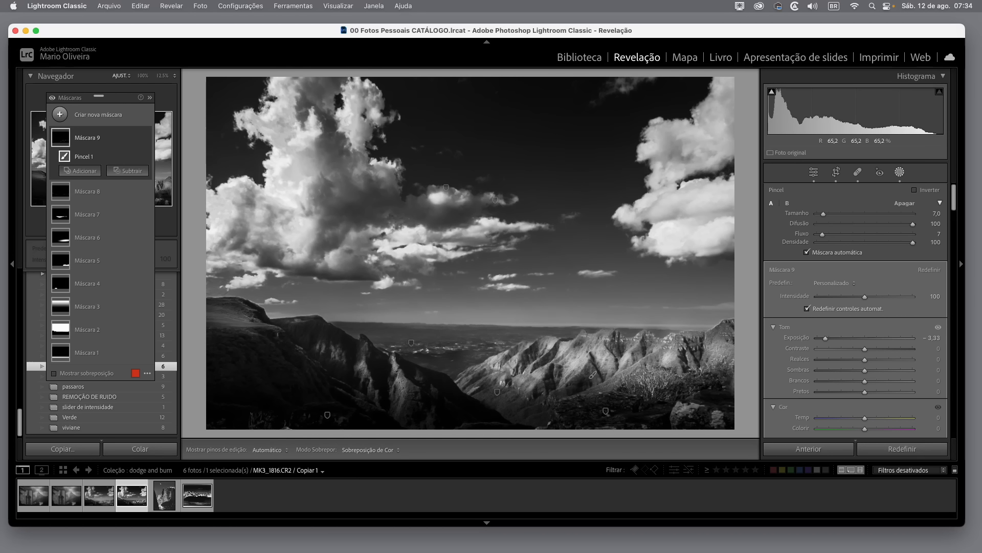
left_click_drag(700, 347, 717, 394)
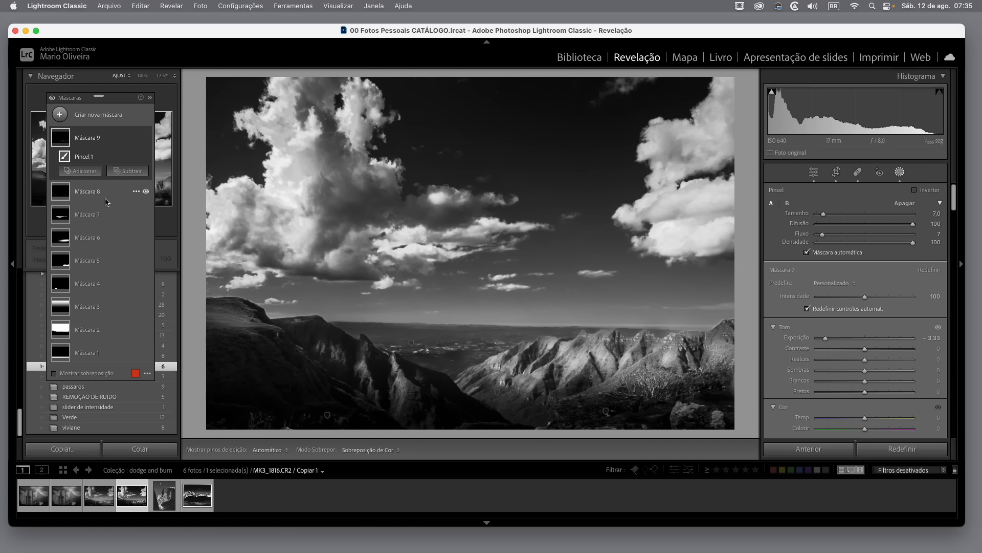
Select Máscara 8, the brightening brush mask, and paint over the bright parts of the left, central and right clouds
left_click(104, 197)
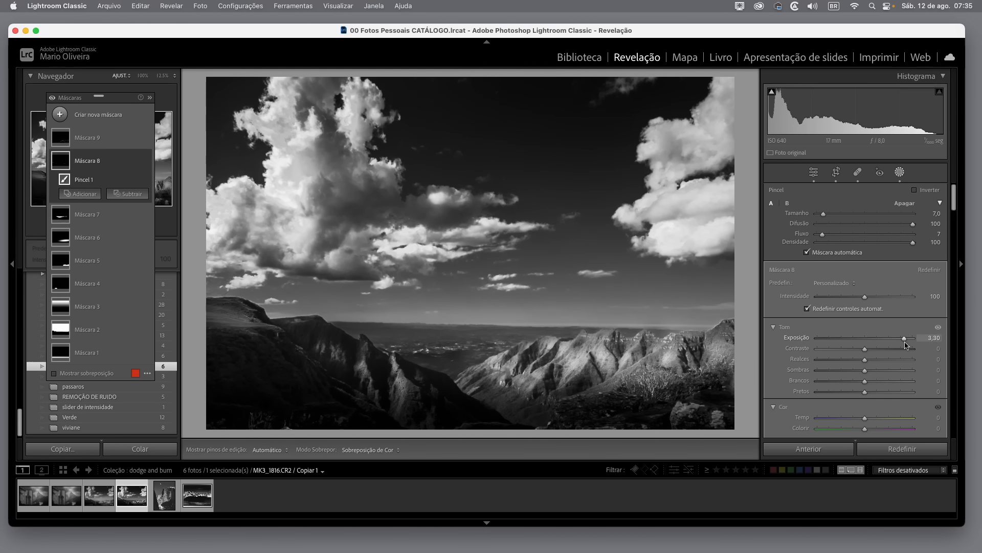
key("h")
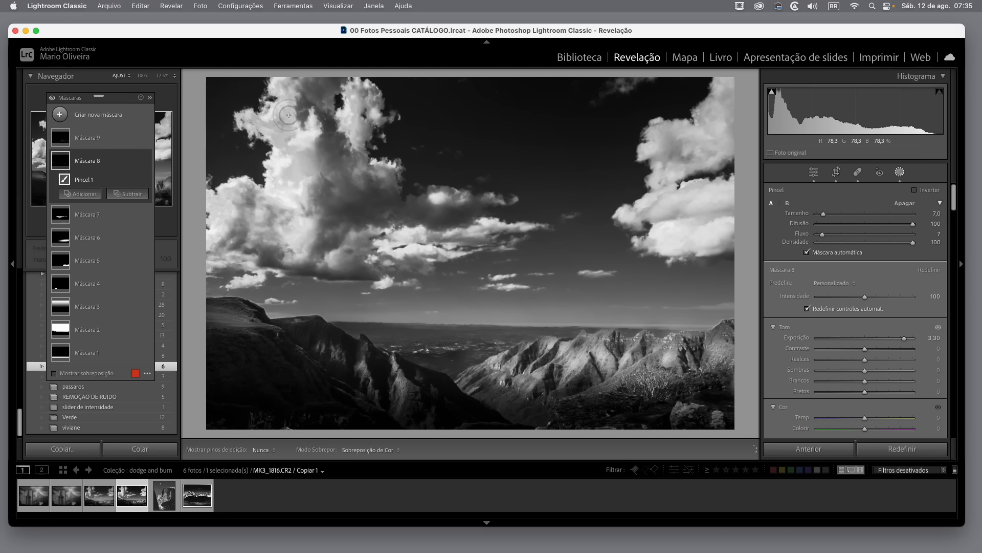
mouse_move(291, 122)
left_mouse_down()
mouse_move(309, 183)
mouse_move(309, 233)
mouse_move(286, 240)
mouse_move(280, 225)
mouse_move(300, 229)
mouse_move(288, 239)
mouse_move(300, 262)
mouse_move(306, 254)
mouse_move(238, 203)
mouse_move(221, 229)
mouse_move(230, 197)
mouse_move(236, 208)
mouse_move(280, 166)
mouse_move(284, 100)
mouse_move(289, 136)
mouse_move(327, 140)
mouse_move(317, 146)
mouse_move(316, 134)
mouse_move(249, 280)
left_mouse_up()
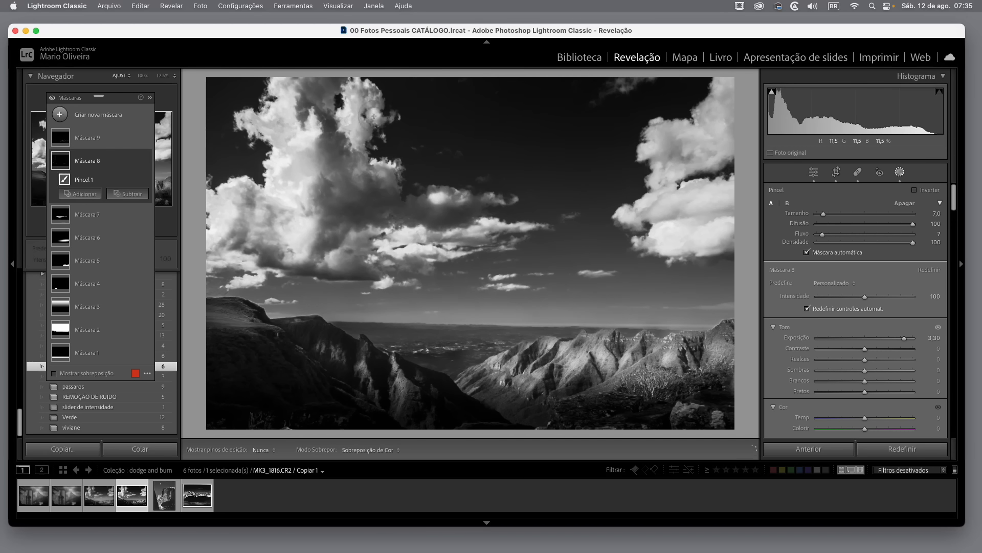
left_click_drag(361, 95, 369, 114)
mouse_move(411, 241)
left_mouse_down()
mouse_move(475, 237)
mouse_move(449, 197)
left_mouse_up()
mouse_move(726, 87)
left_mouse_down()
mouse_move(717, 142)
mouse_move(674, 173)
mouse_move(713, 155)
left_mouse_up()
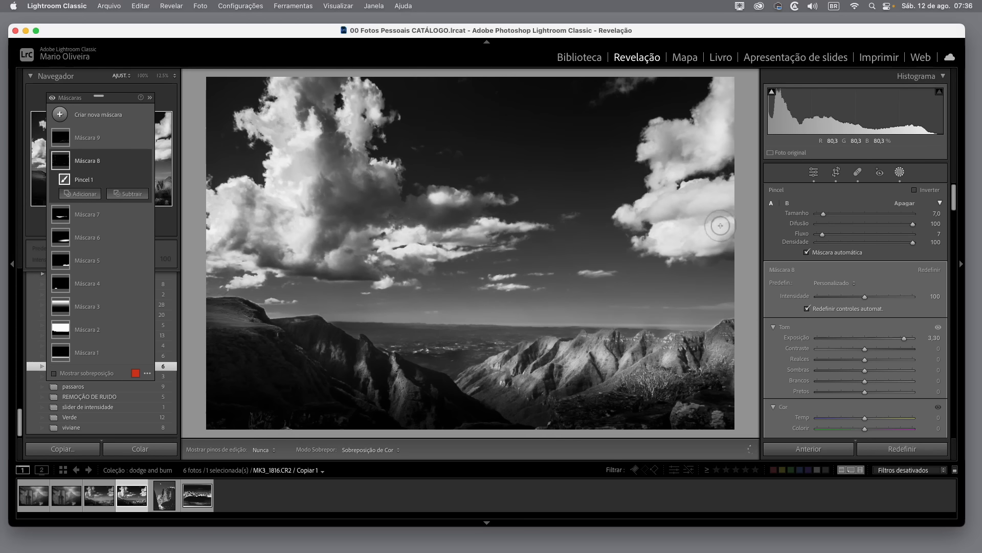
key("shift+w")
key("shift+w")
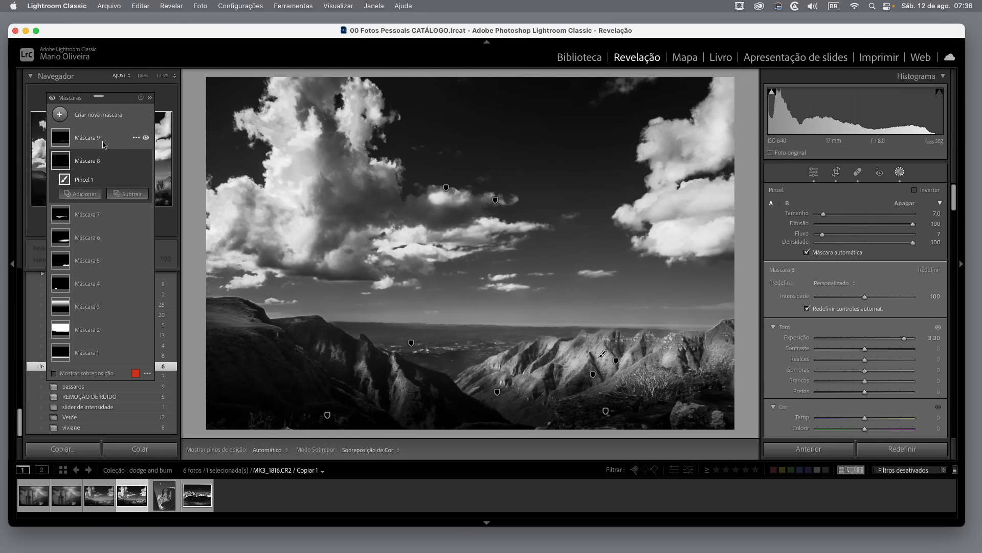
Select Máscara 9, the burning brush mask, and darken the shaded parts of the right and left clouds with the edit pins hidden
left_click(105, 144)
left_click(108, 141)
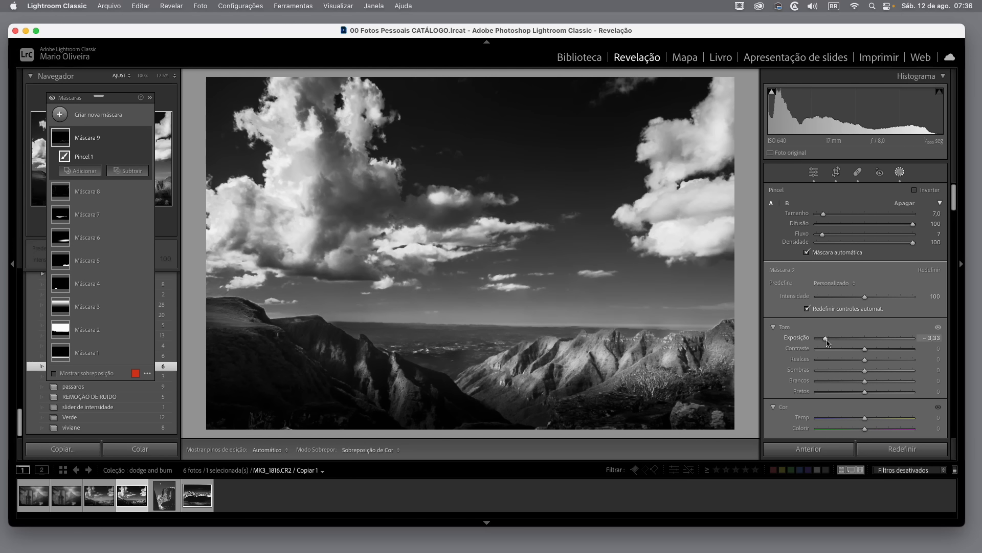
key("h")
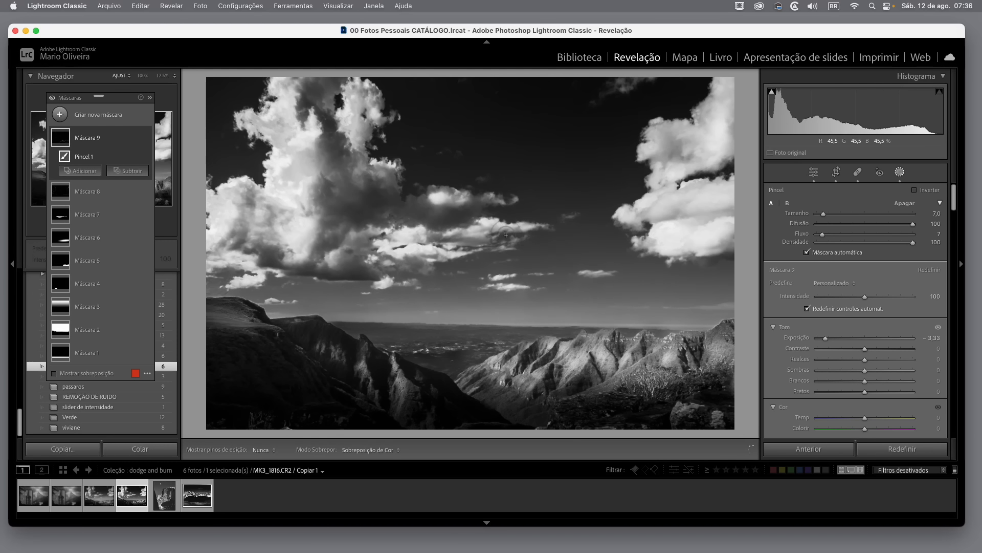
left_click_drag(663, 146, 677, 159)
mouse_move(686, 213)
left_mouse_down()
mouse_move(654, 215)
mouse_move(725, 212)
left_mouse_up()
left_click_drag(655, 245, 683, 248)
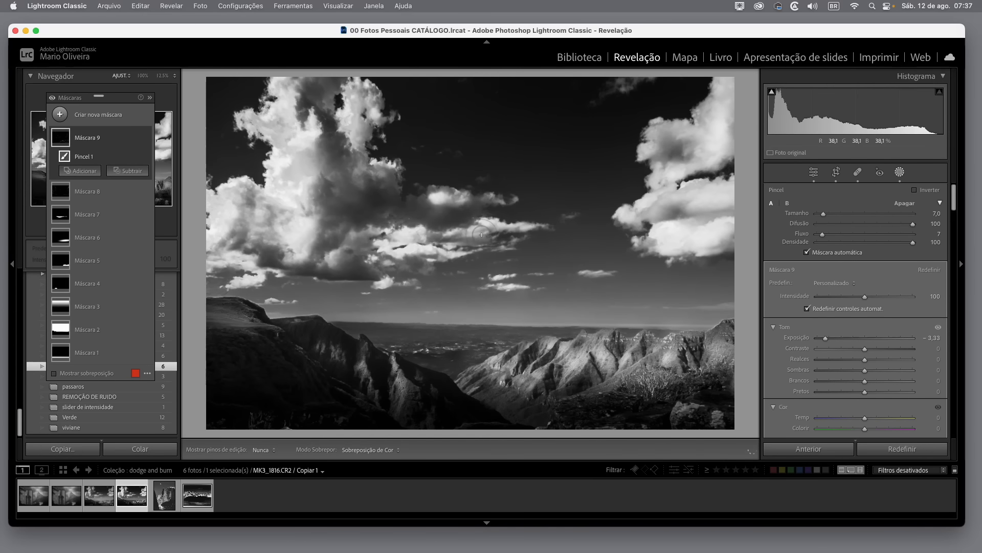
mouse_move(327, 114)
left_mouse_down()
mouse_move(340, 142)
mouse_move(325, 241)
left_mouse_up()
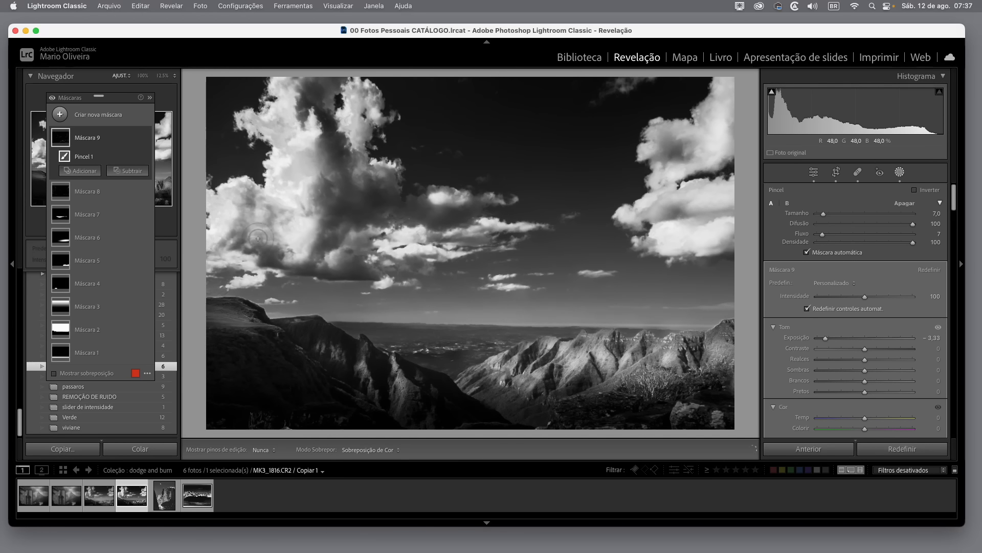
key("h")
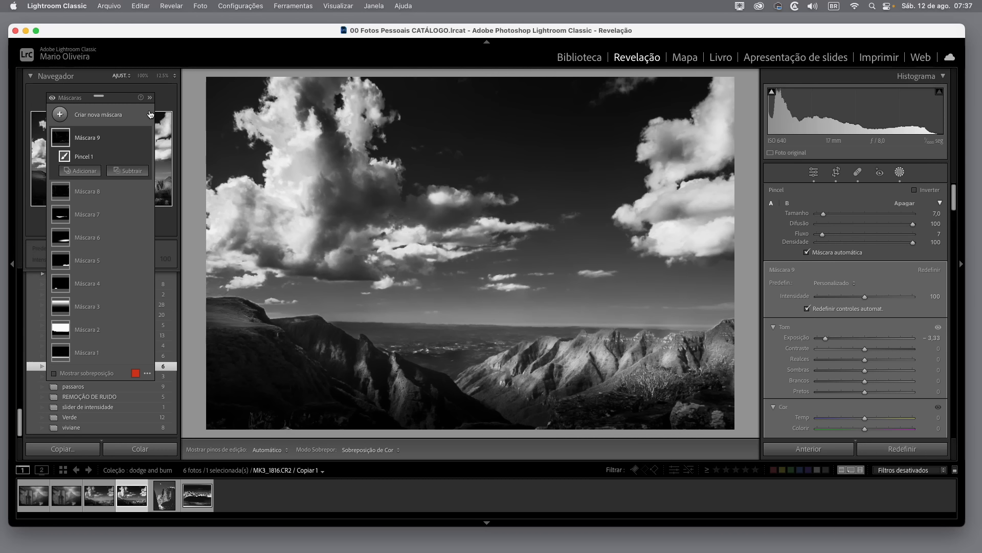
Move the mask list aside and toggle all masks off and on to compare the photo before and after
left_click_drag(126, 99, 154, 85)
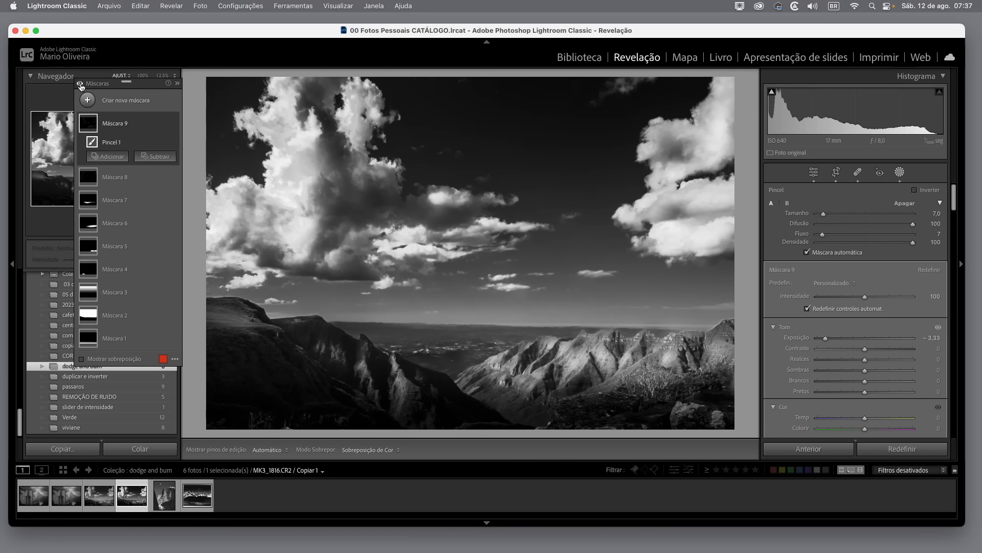
left_click(80, 85)
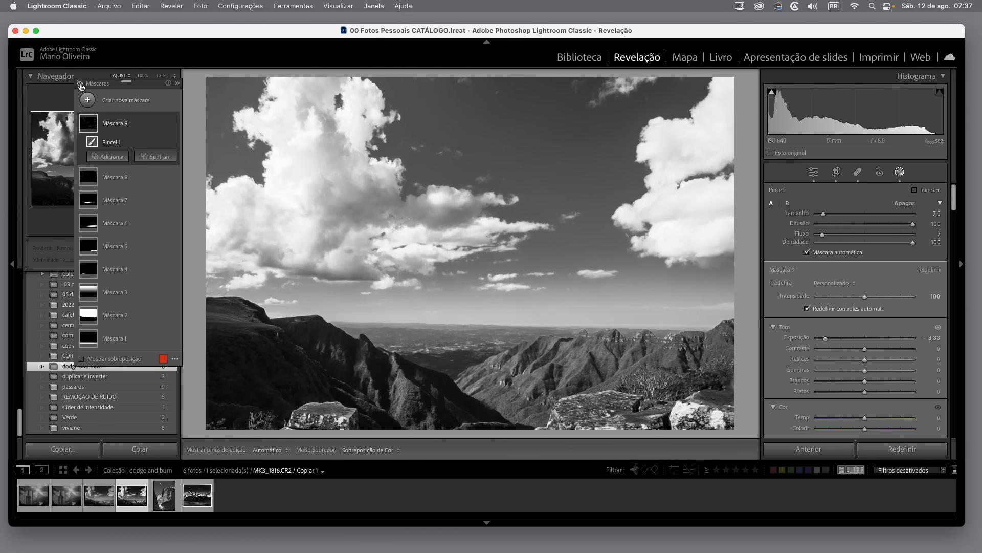
left_click(80, 84)
left_click(80, 86)
left_click(80, 85)
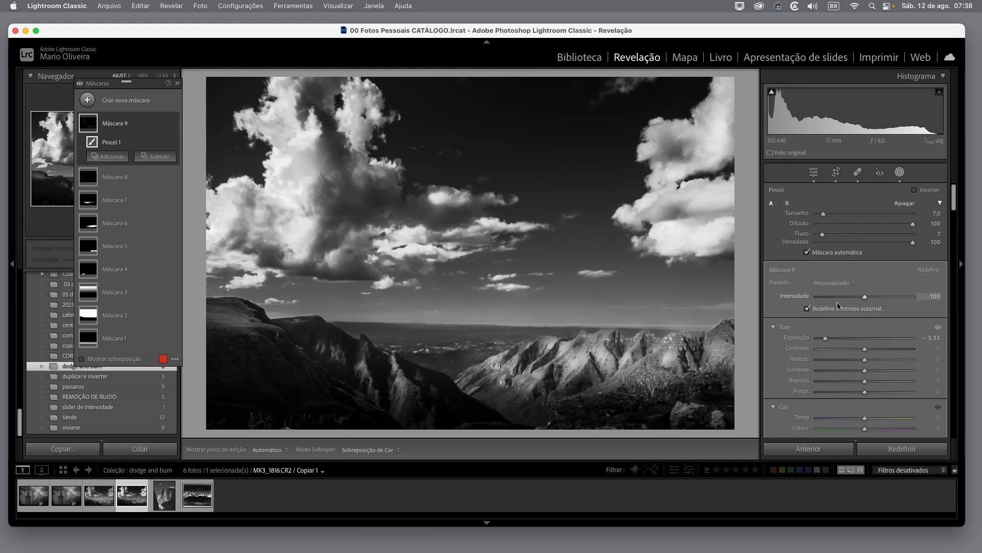
Set the mask intensity to 139 for the burning Máscara 9 and to 73 for the brightening Máscara 8
mouse_move(872, 300)
left_mouse_down()
mouse_move(908, 297)
mouse_move(844, 303)
mouse_move(886, 307)
left_mouse_up()
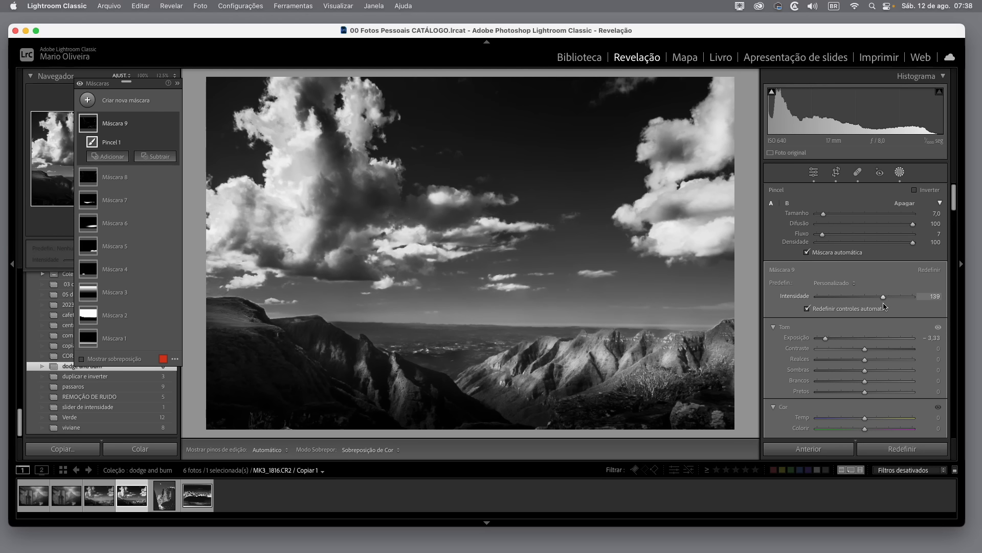
left_click(139, 179)
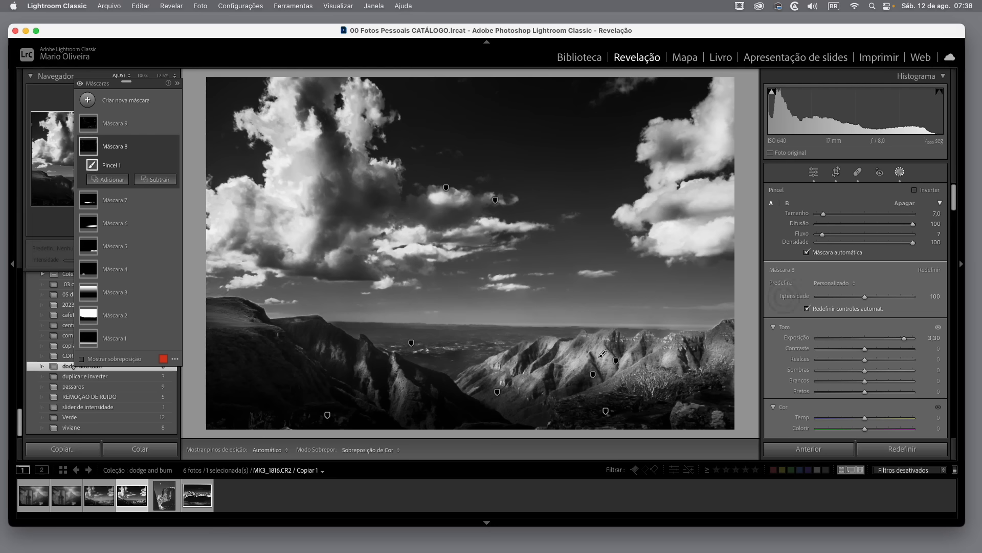
mouse_move(866, 299)
left_mouse_down()
mouse_move(902, 305)
mouse_move(855, 301)
left_mouse_up()
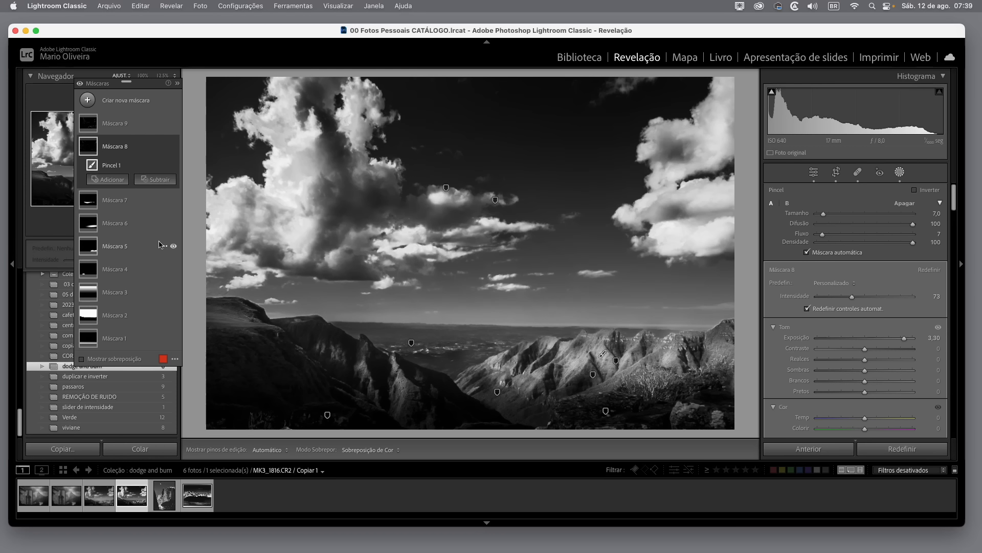
Set the intensity of the sky mask Máscara 2 to 64 and of the linear gradient Máscara 3 to 79
left_click(134, 313)
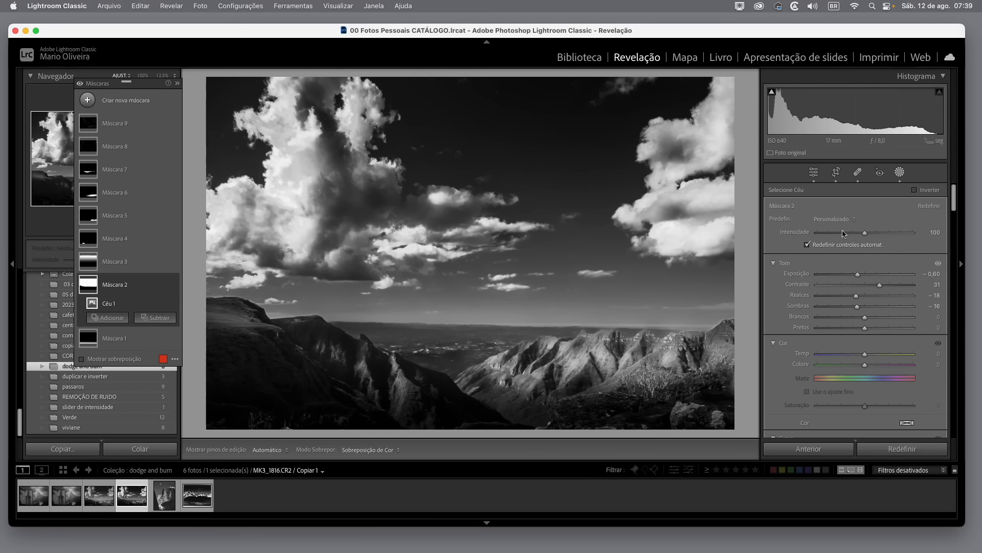
left_click_drag(865, 235, 850, 238)
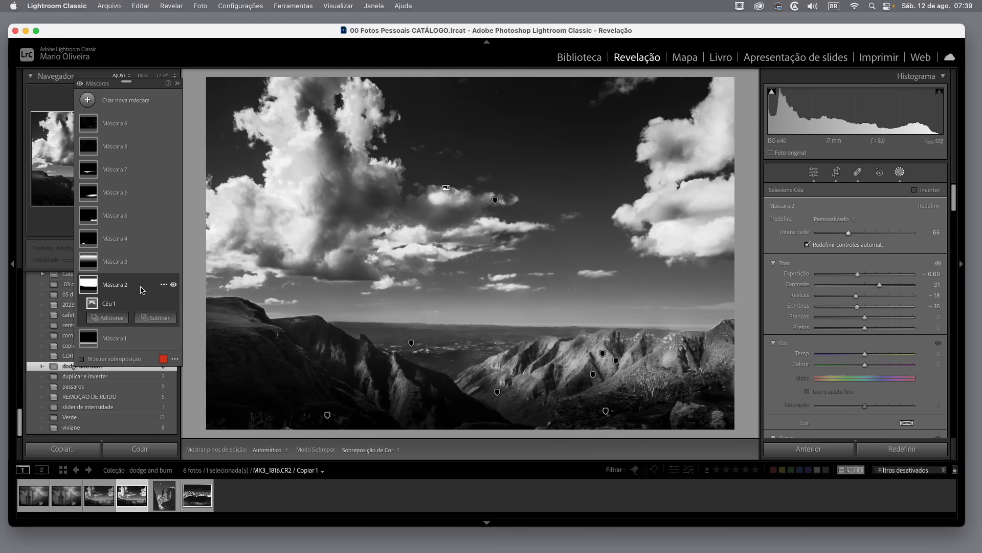
left_click(142, 264)
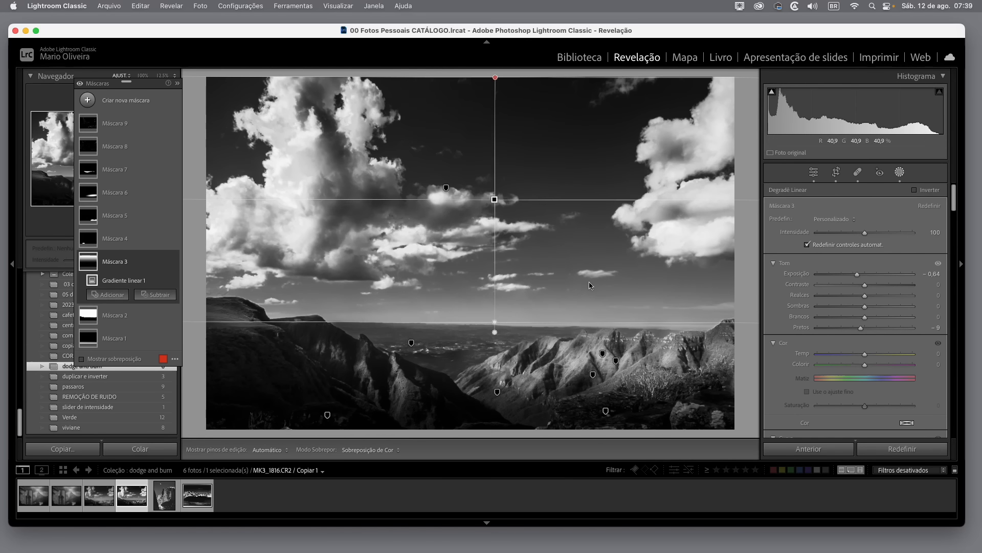
left_click_drag(864, 236, 853, 240)
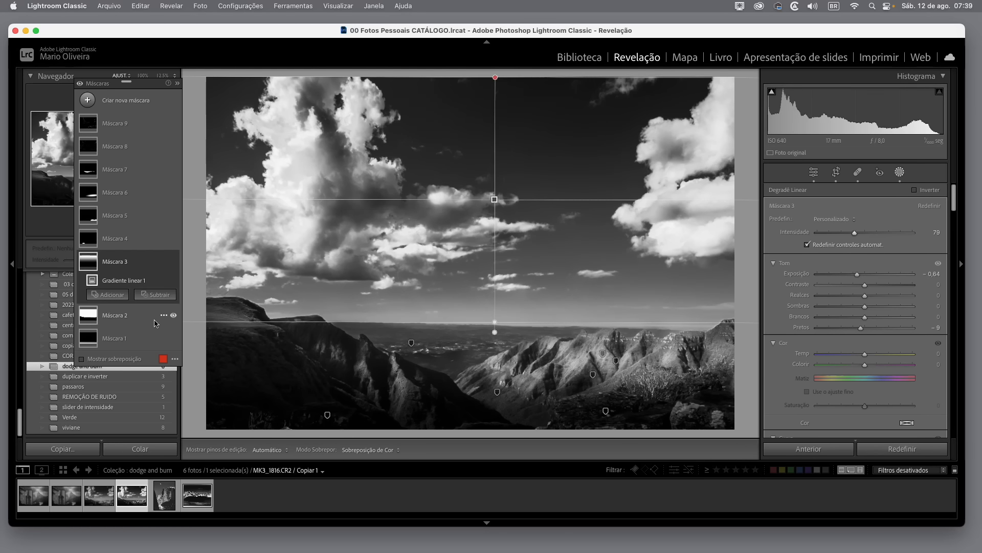
left_click(135, 321)
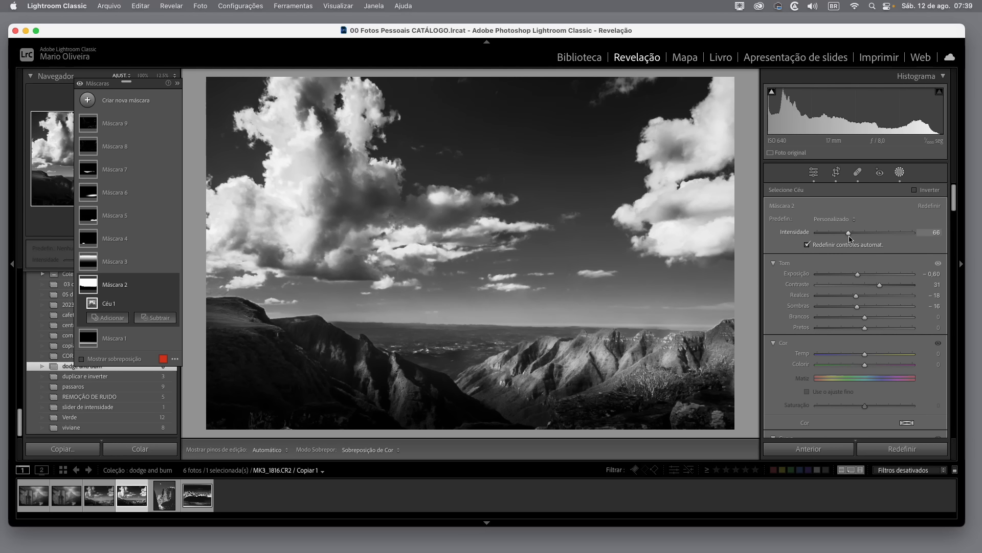
mouse_move(848, 235)
left_mouse_down()
mouse_move(837, 234)
mouse_move(848, 234)
left_mouse_up()
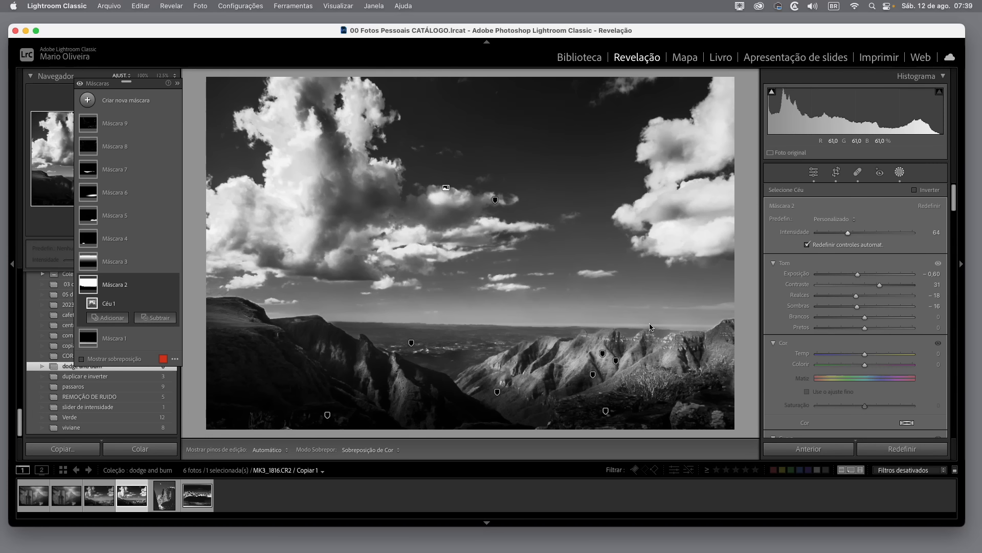
Create a new brush mask with flow 100, Textura 33, Claridade 20 and Nitidez 29
left_click(88, 100)
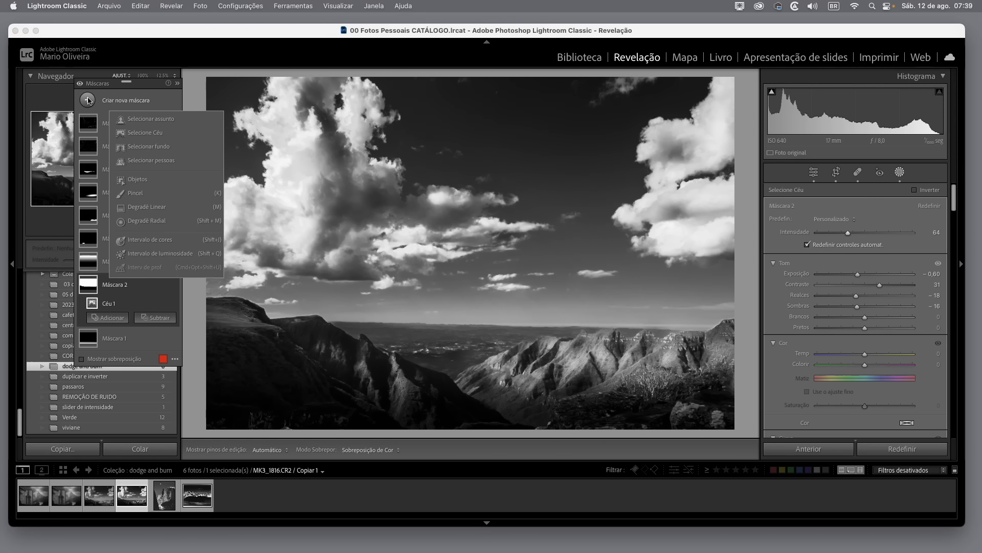
left_click(136, 198)
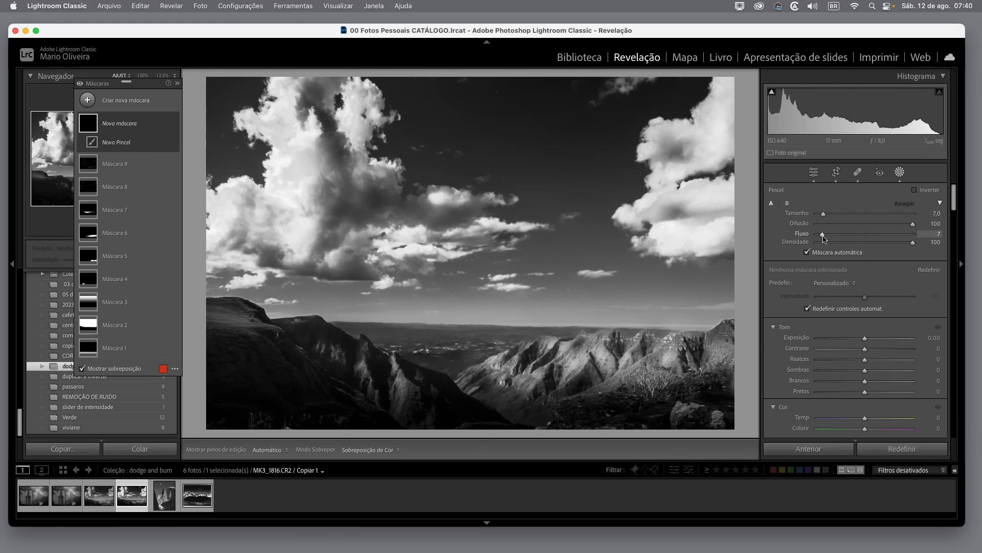
left_click_drag(852, 243, 919, 241)
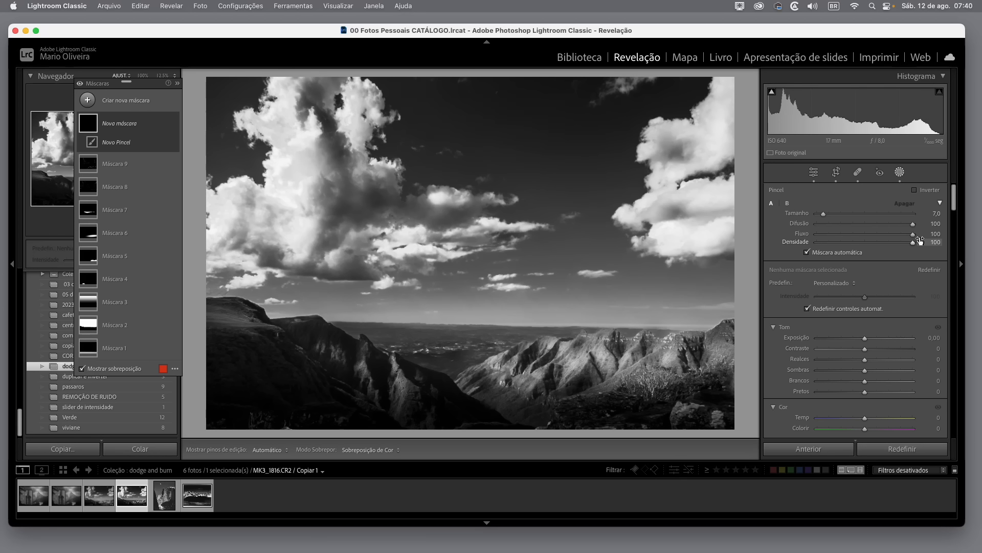
scroll(899, 358, "down", 6)
scroll(896, 360, "down", 10)
left_click_drag(873, 317, 882, 317)
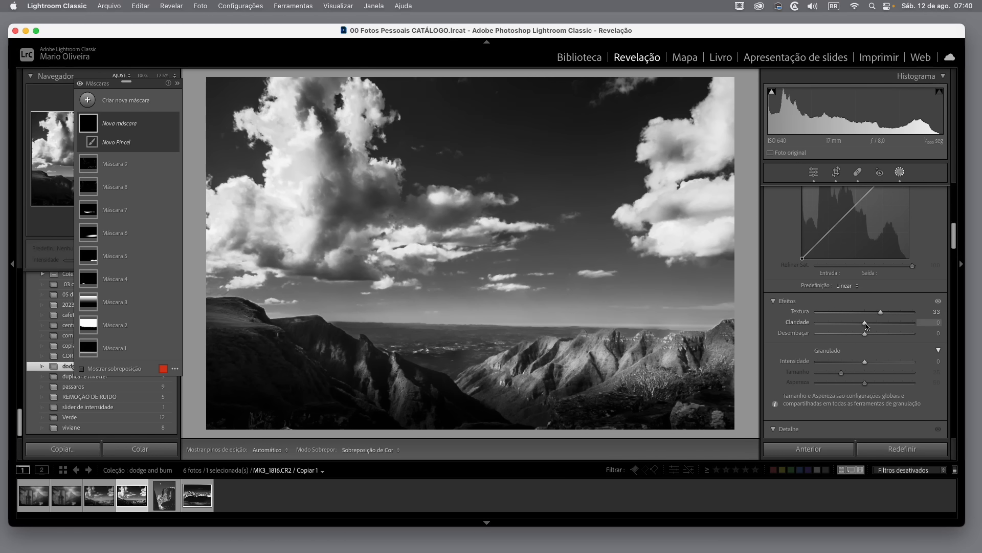
scroll(873, 337, "down", 3)
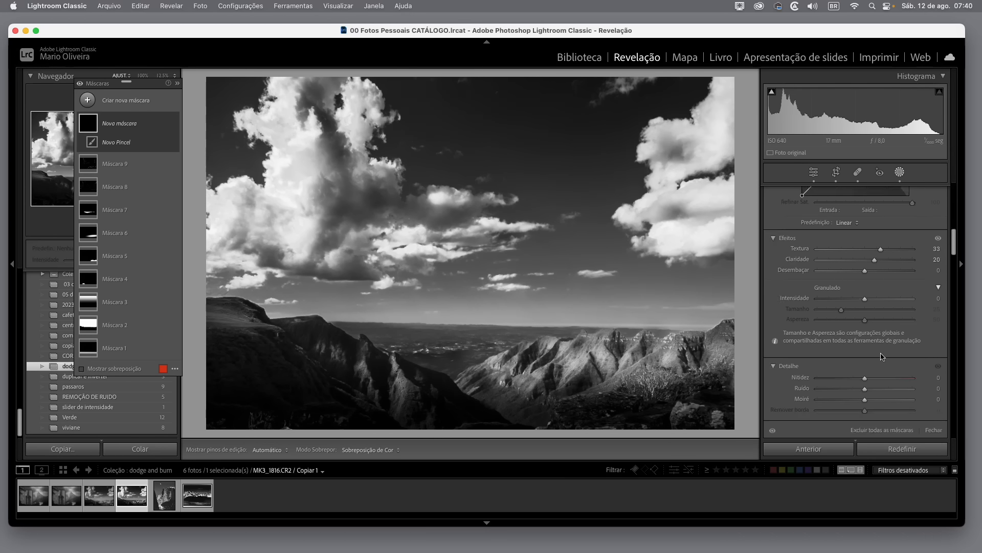
left_click_drag(865, 361, 879, 362)
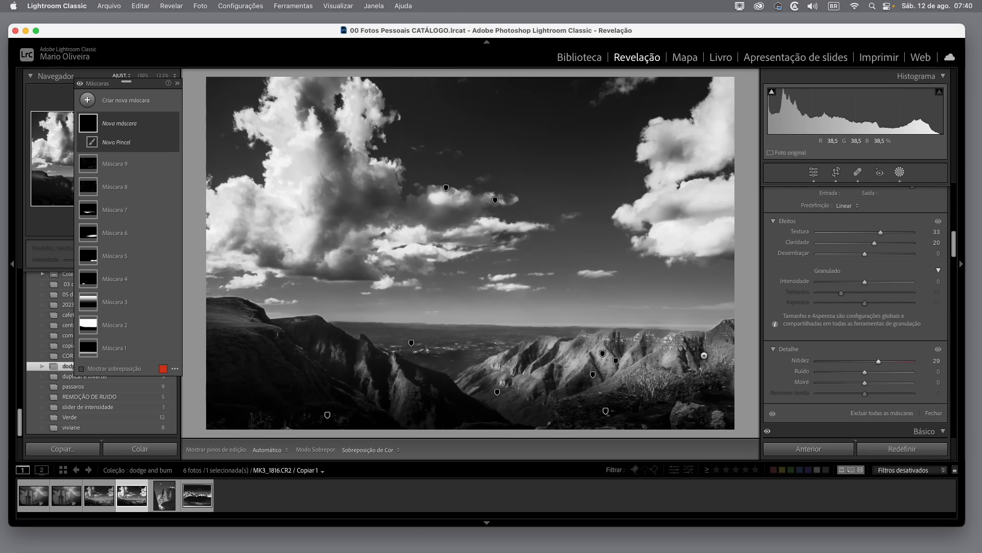
Paint the detail-enhancing brush over the canyon ridges and slopes, including the left mountain, with the edit pins hidden
key("h")
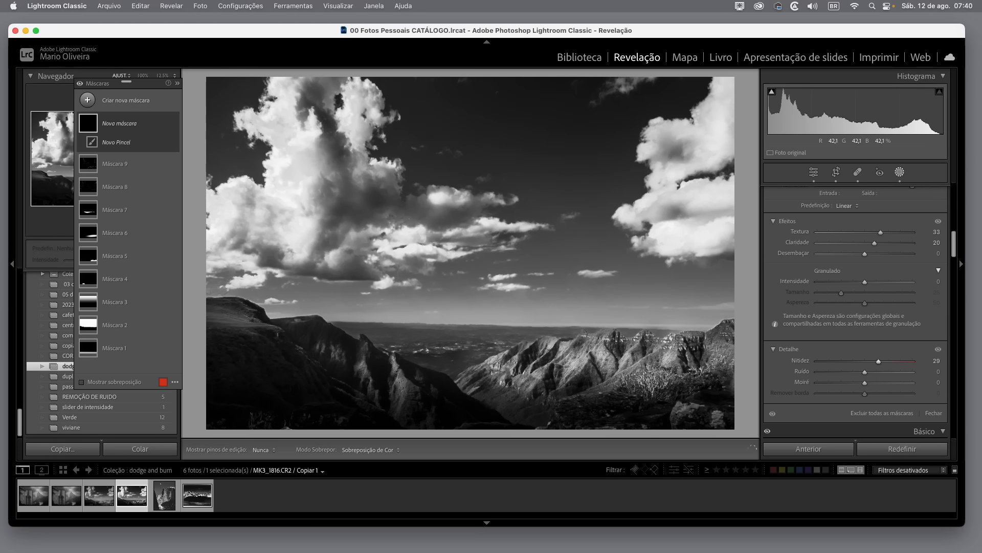
left_click_drag(395, 394, 393, 382)
key("h")
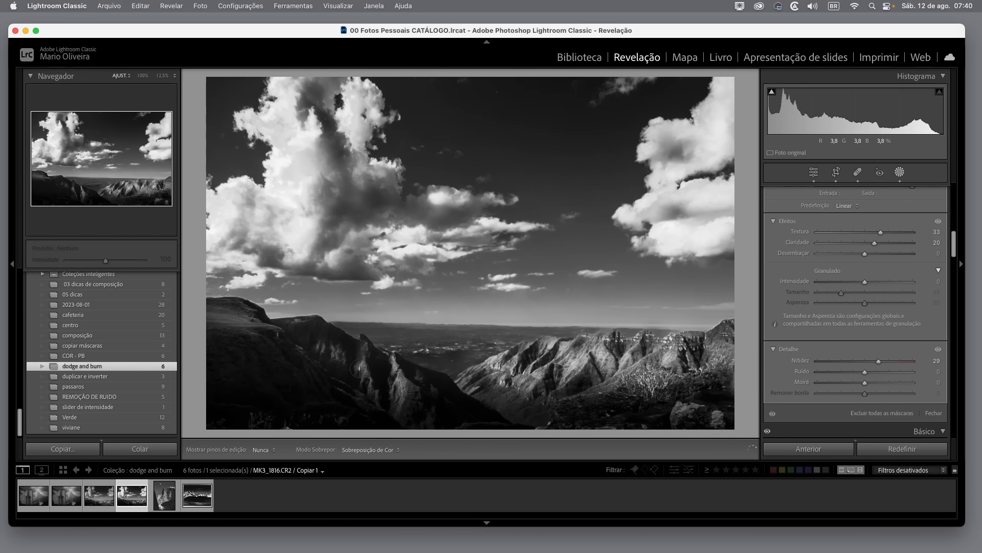
key("h")
mouse_move(245, 319)
left_mouse_down()
mouse_move(217, 315)
mouse_move(228, 324)
left_mouse_up()
key("h")
key("h")
key("h")
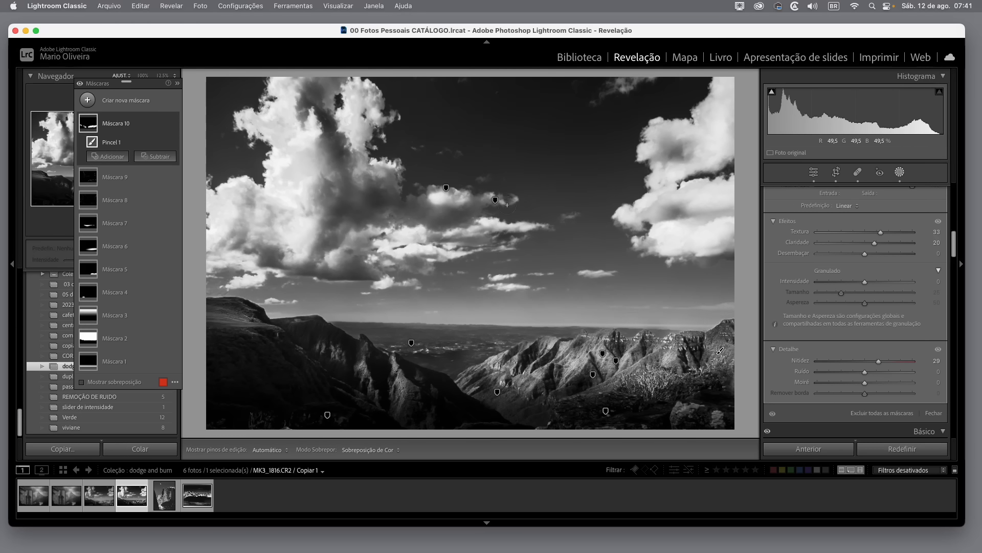
Subtract a brush from Máscara 10 at the peak near the photo's right edge
left_click(162, 159)
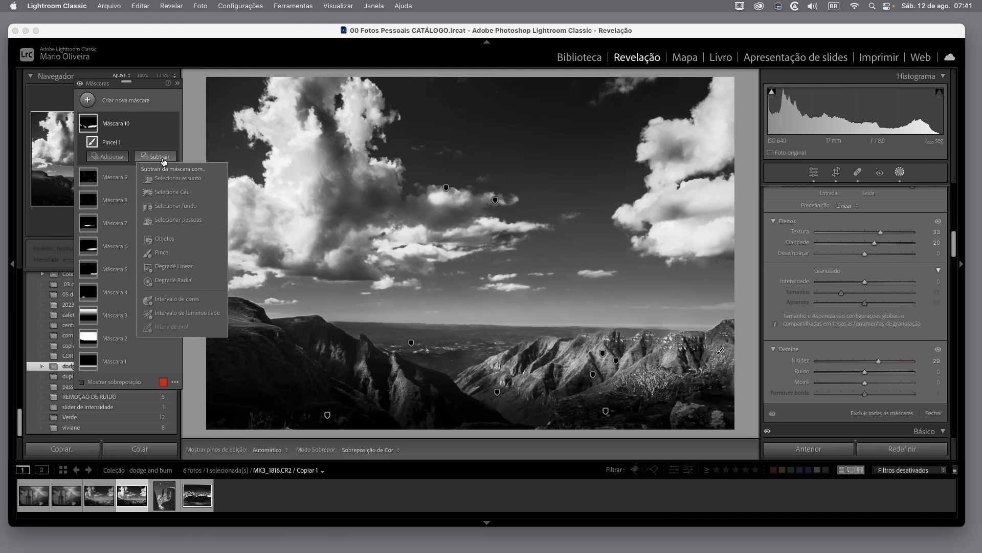
left_click(163, 253)
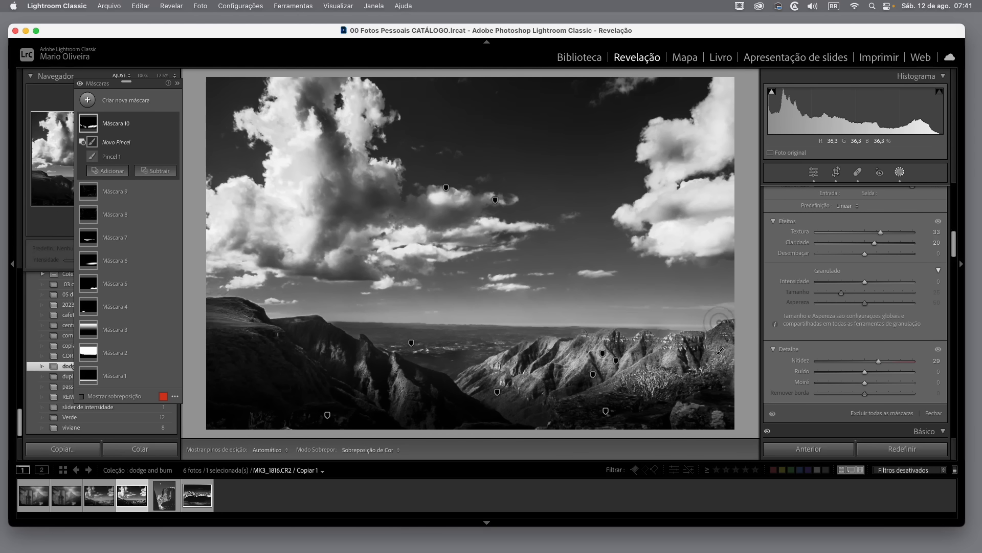
key("h")
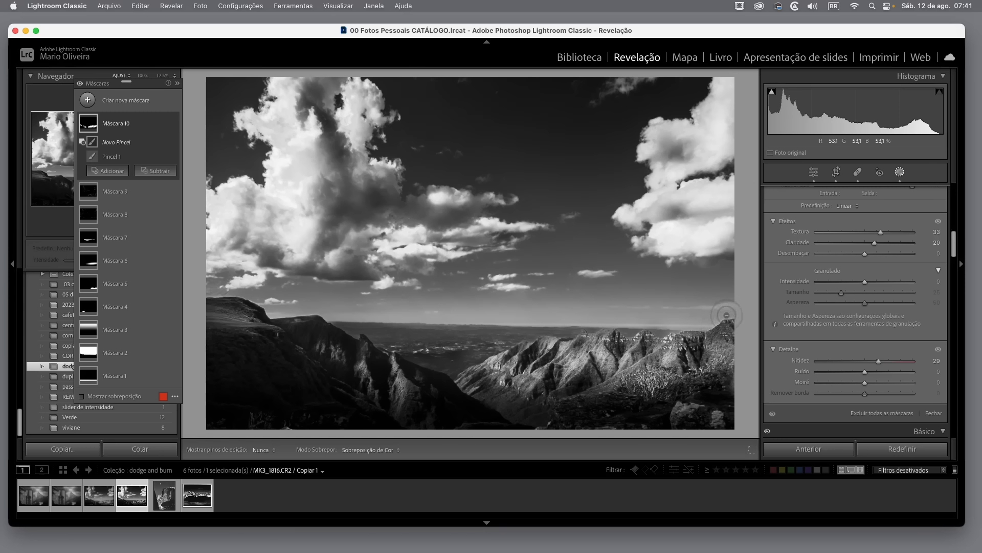
left_click_drag(722, 321, 722, 320)
Reselect Pincel 1 in Máscara 10 and paint the detail effect over the left and right clouds with the pins hidden
left_click(115, 157)
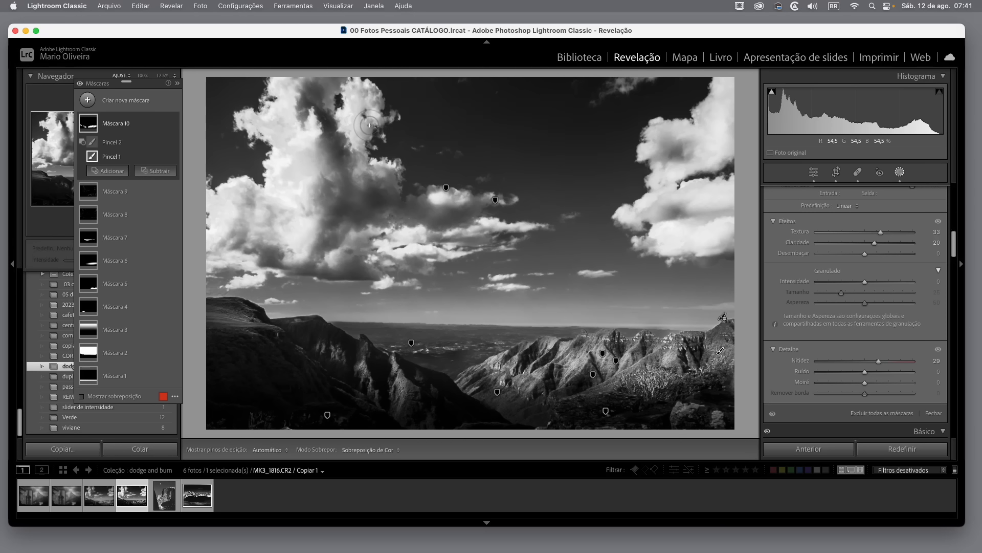
key("h")
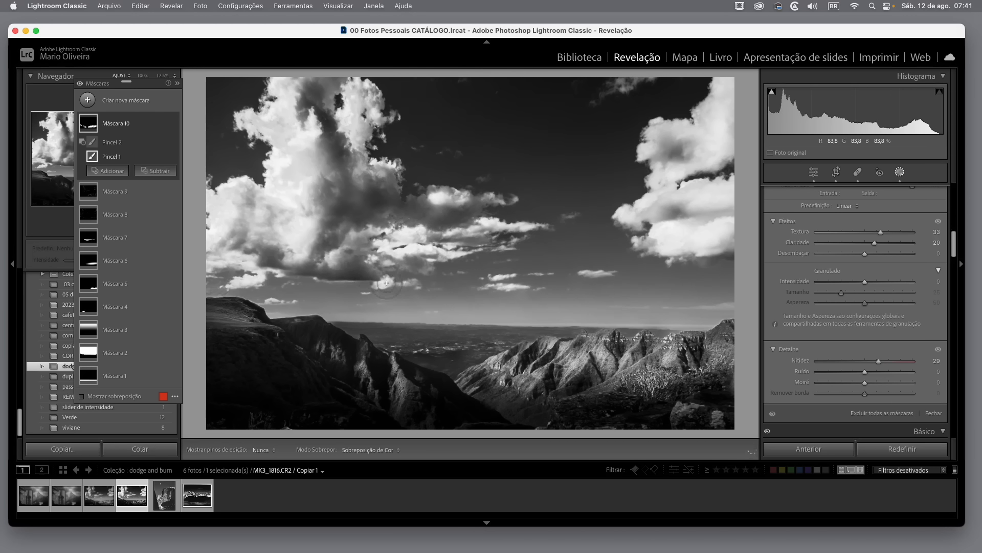
mouse_move(366, 251)
left_mouse_down()
mouse_move(363, 213)
mouse_move(336, 168)
mouse_move(324, 176)
mouse_move(303, 113)
left_mouse_up()
mouse_move(273, 91)
left_mouse_down()
mouse_move(244, 110)
mouse_move(258, 111)
mouse_move(245, 122)
mouse_move(268, 162)
mouse_move(265, 197)
mouse_move(241, 193)
mouse_move(244, 181)
mouse_move(220, 183)
mouse_move(206, 273)
mouse_move(253, 272)
mouse_move(241, 281)
mouse_move(287, 258)
left_mouse_up()
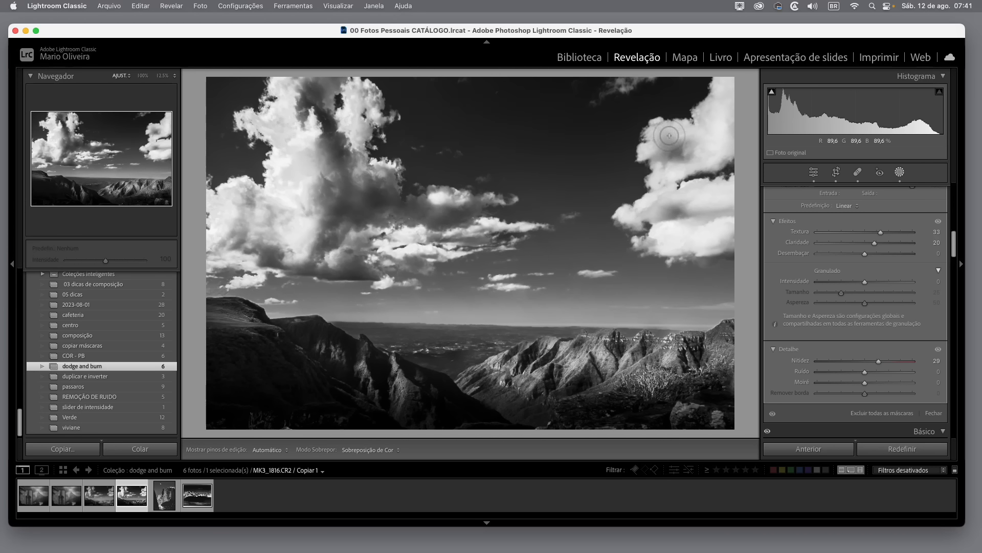
mouse_move(711, 80)
left_mouse_down()
mouse_move(695, 117)
mouse_move(645, 133)
mouse_move(633, 164)
mouse_move(652, 155)
mouse_move(644, 194)
mouse_move(655, 180)
mouse_move(634, 204)
mouse_move(668, 260)
mouse_move(705, 258)
mouse_move(663, 260)
mouse_move(634, 212)
left_mouse_up()
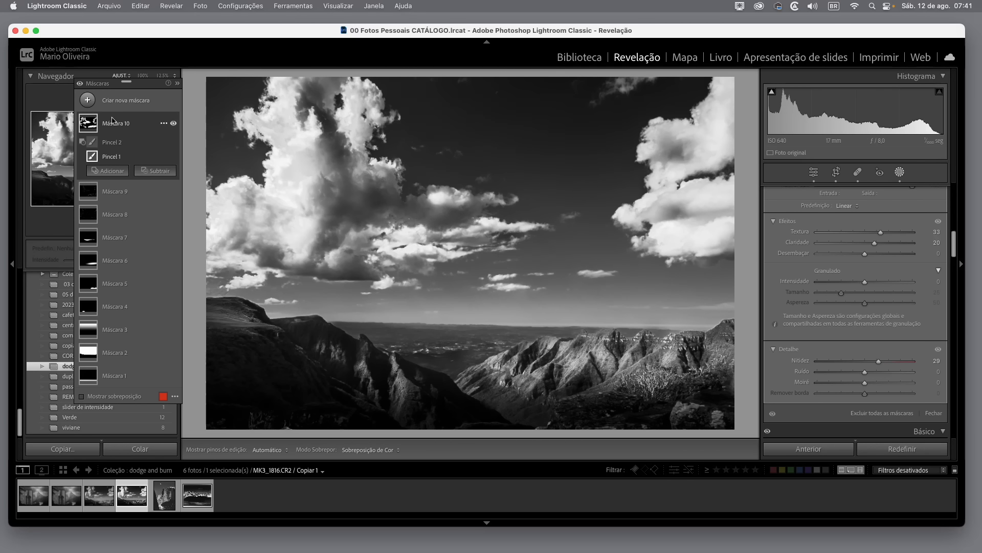
Compare the photo with all masks off and on, and with only Máscara 10 off and on
left_click(80, 85)
left_click(80, 84)
mouse_move(166, 128)
left_click(174, 125)
left_click(174, 124)
left_click(174, 124)
left_click(174, 125)
Set the intensity of Máscara 10 to 72
scroll(916, 285, "up", 3)
scroll(916, 285, "up", 10)
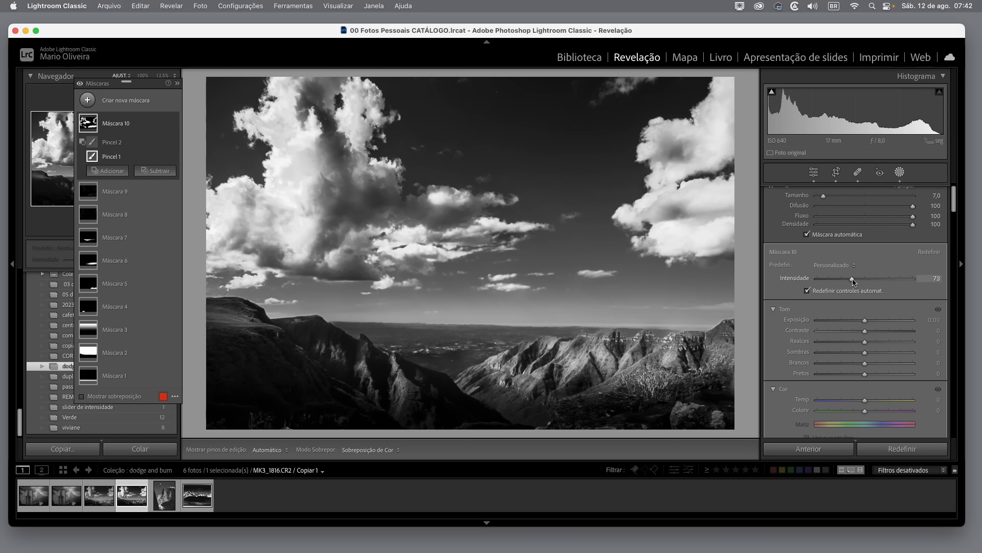
mouse_move(173, 126)
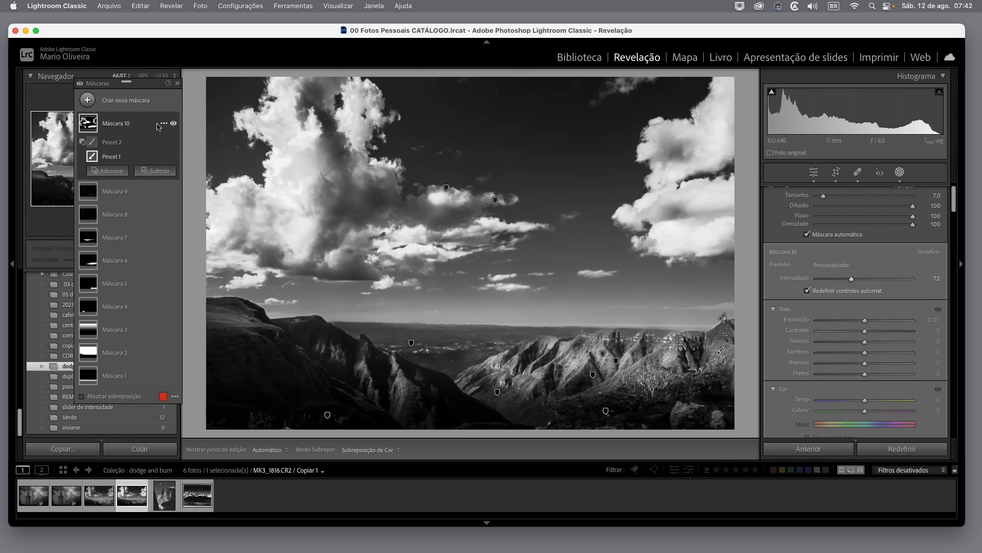
Compare the photo with only Máscara 10 off and on at its new intensity
left_click(173, 124)
left_click(173, 124)
left_click(173, 124)
left_click(174, 124)
Examine the whole photo while repeatedly hiding and showing the edit pins and the floating mask list
key("h")
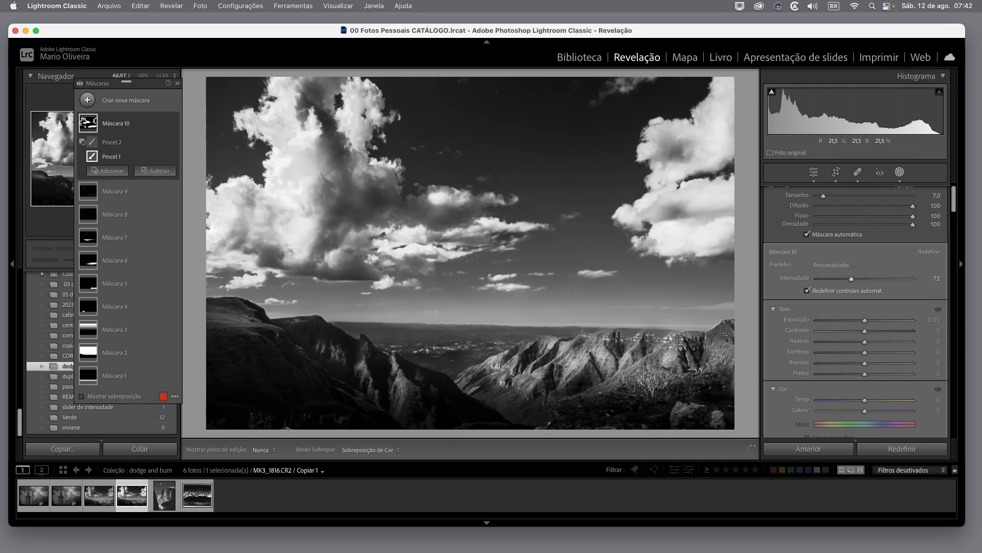
key("h")
key("h")
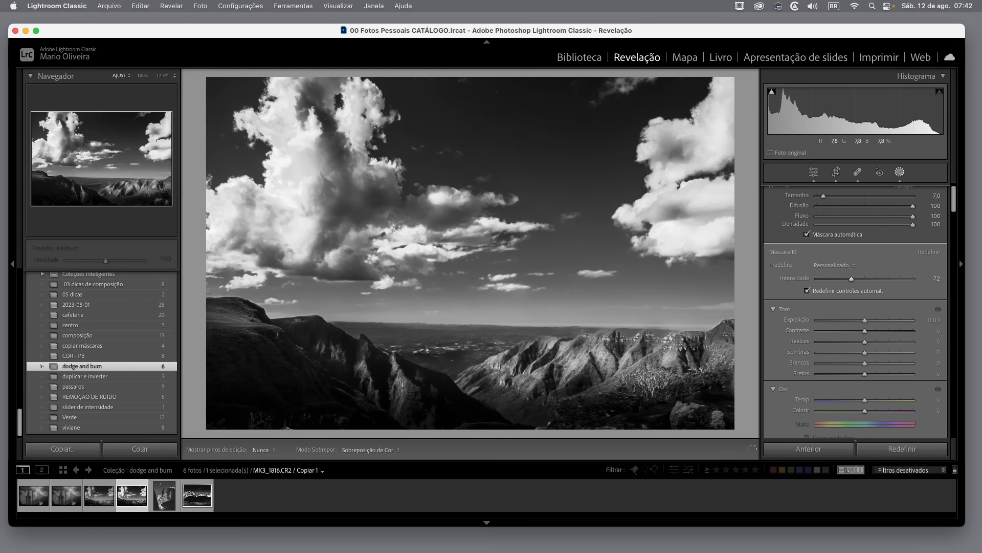
key("h")
key("h")
key("h")
key("h")
key("h")
key("h")
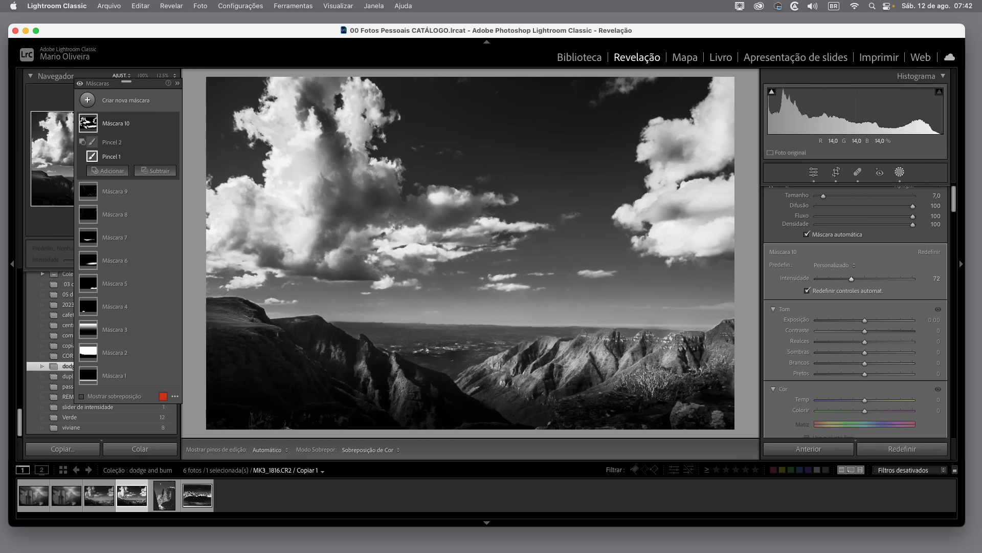
key("h")
key("h")
key("h")
key("h")
key("h")
key("h")
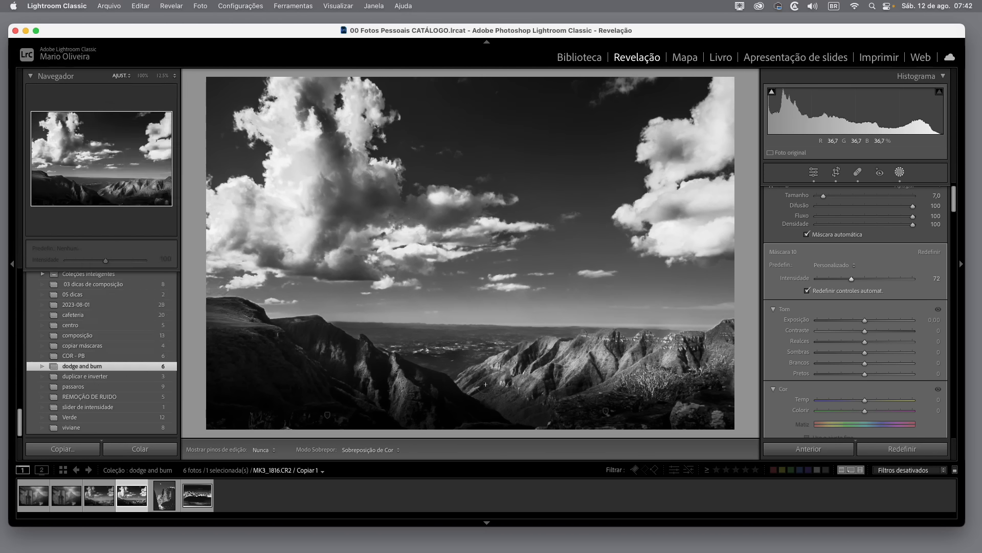
key("h")
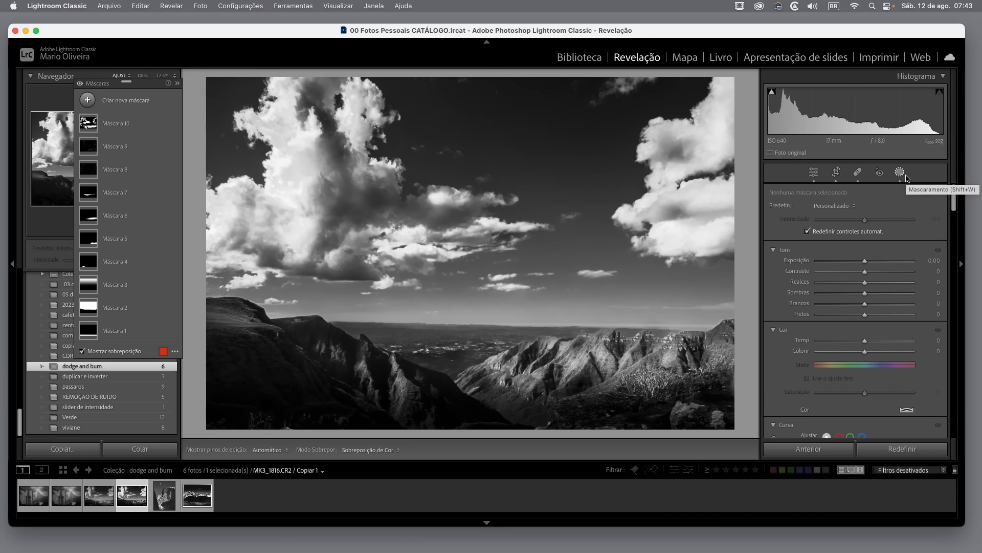
Move the floating mask list beside the adjustment controls and compare the photo with all masks off and on
left_click_drag(90, 83, 720, 73)
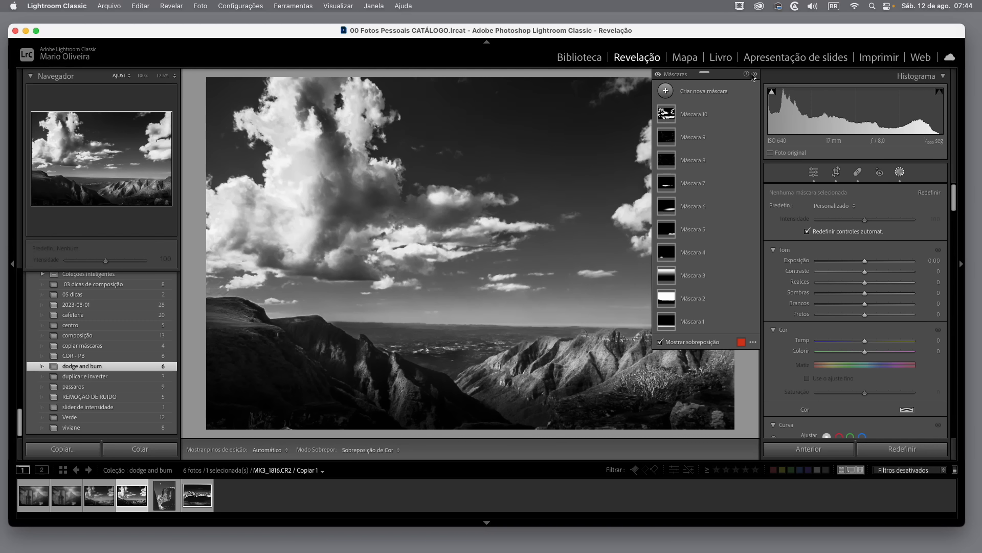
left_click(658, 75)
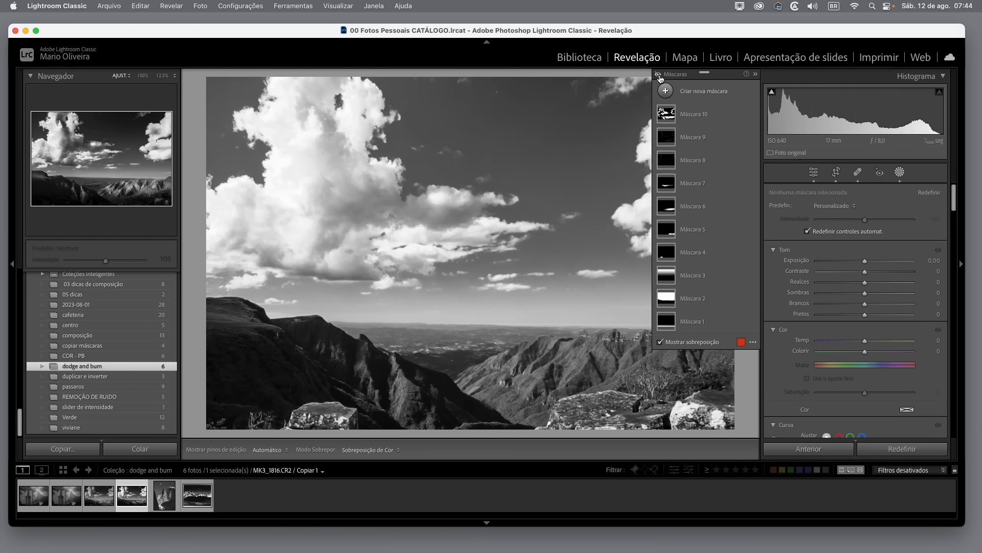
left_click(659, 76)
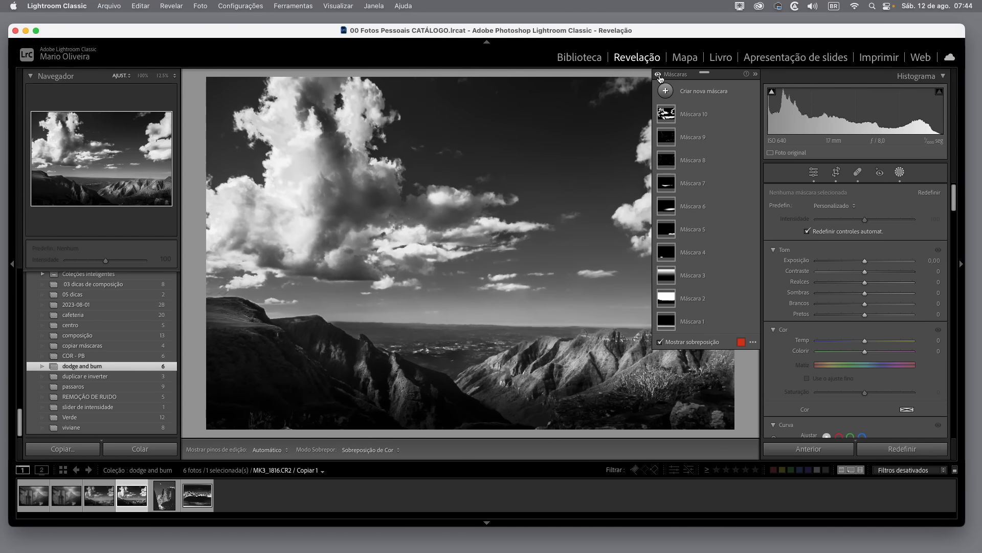